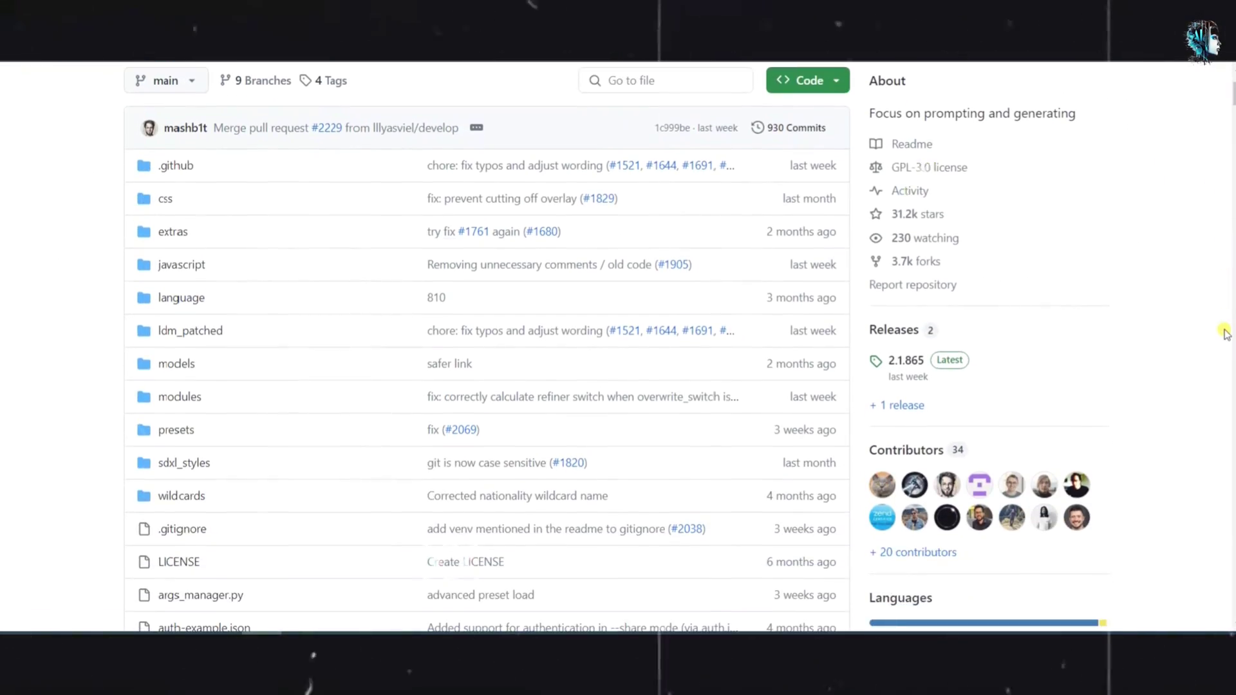
{"action": "scroll", "coordinate": [1227, 334], "scroll_direction": "down", "scroll_amount": 5}
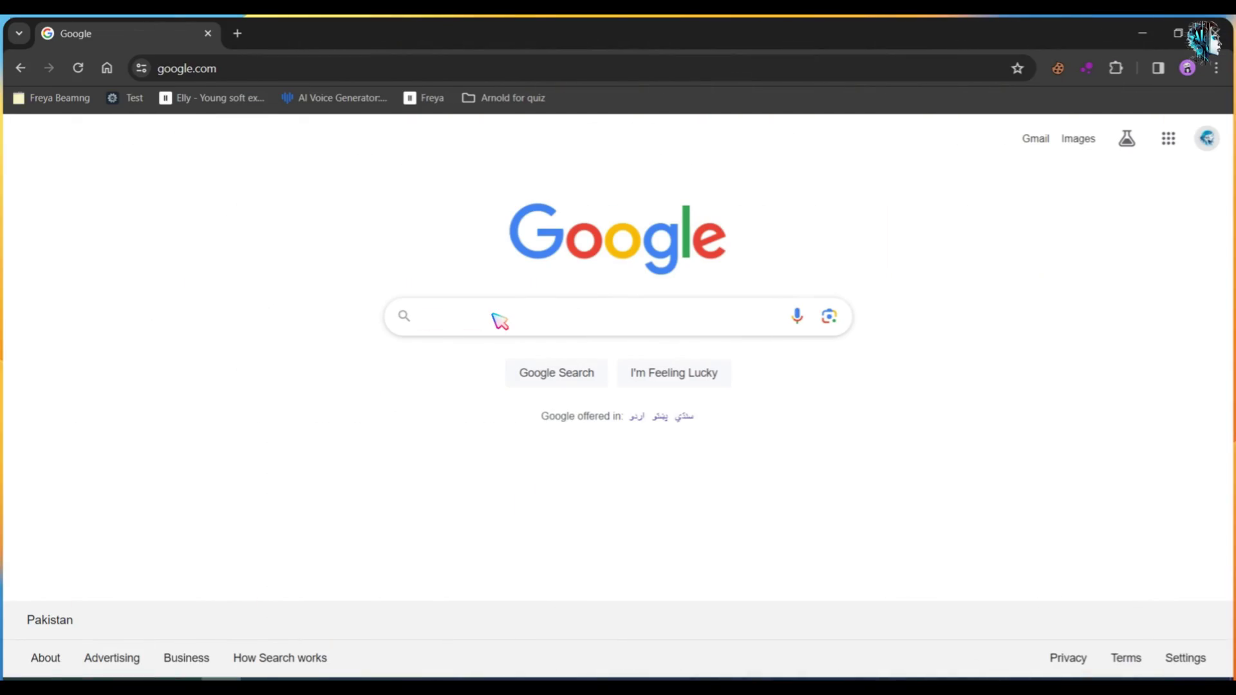
Search Google for "fooocus" and open the lllyasviel/Fooocus repository on GitHub
{"action": "left_click", "coordinate": [501, 321]}
{"action": "type", "text": "foo"}
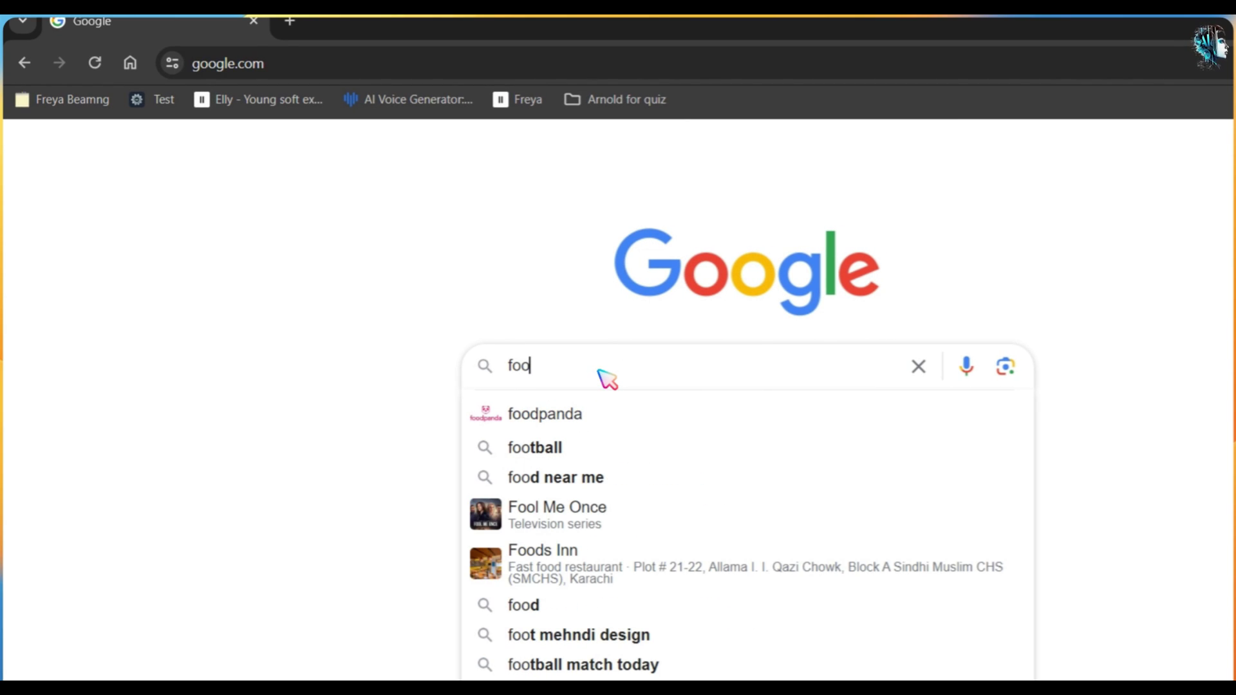
{"action": "type", "text": "ocus"}
{"action": "key", "text": "Return"}
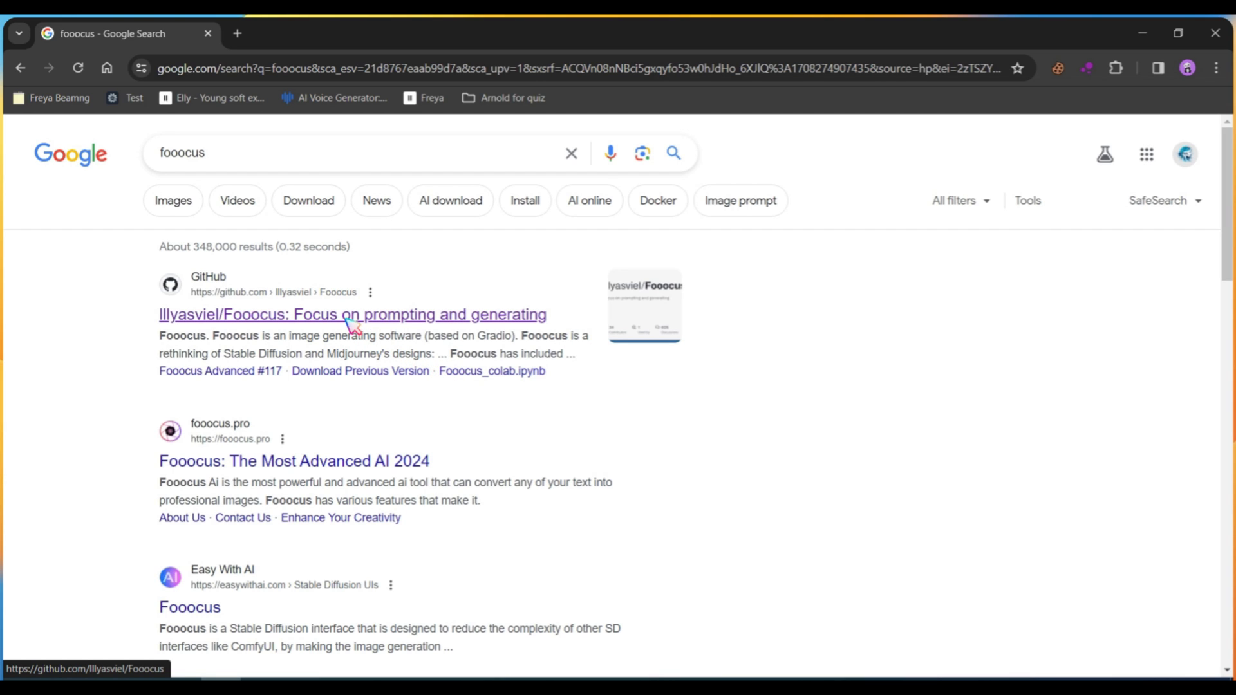
{"action": "left_click", "coordinate": [293, 314]}
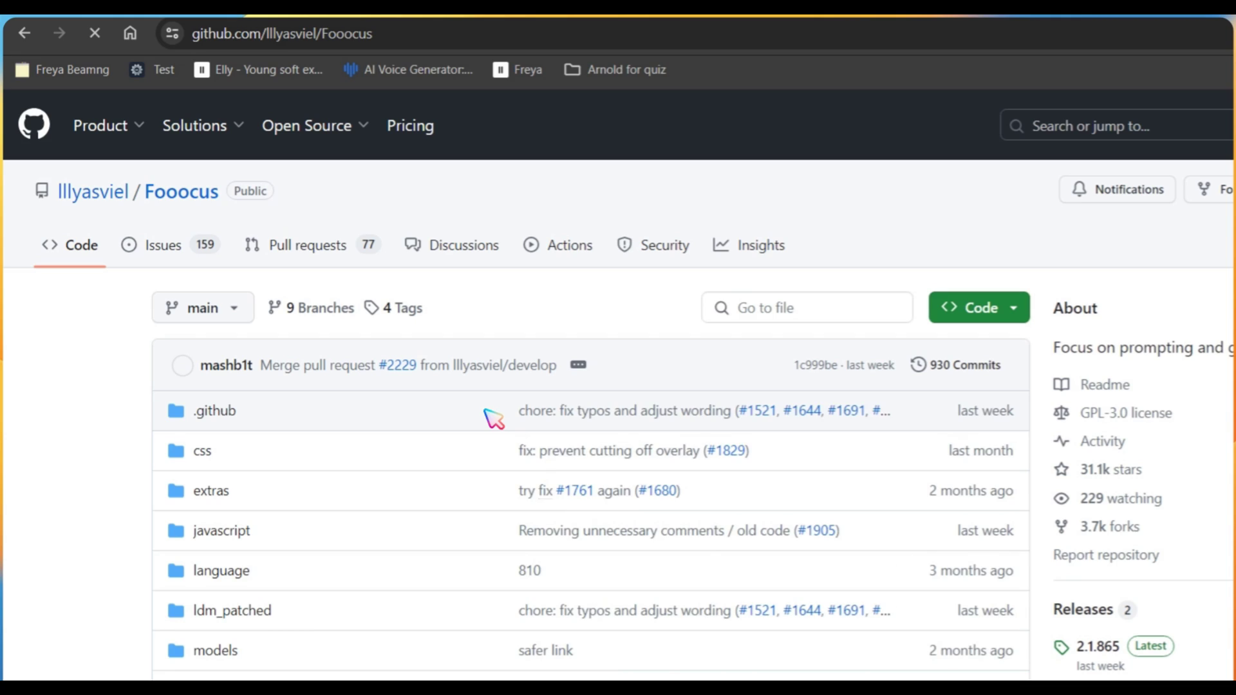
Find the Colab section in the repository's README and open the official Fooocus notebook in Colab
{"action": "scroll", "coordinate": [494, 419], "scroll_direction": "down", "scroll_amount": 8}
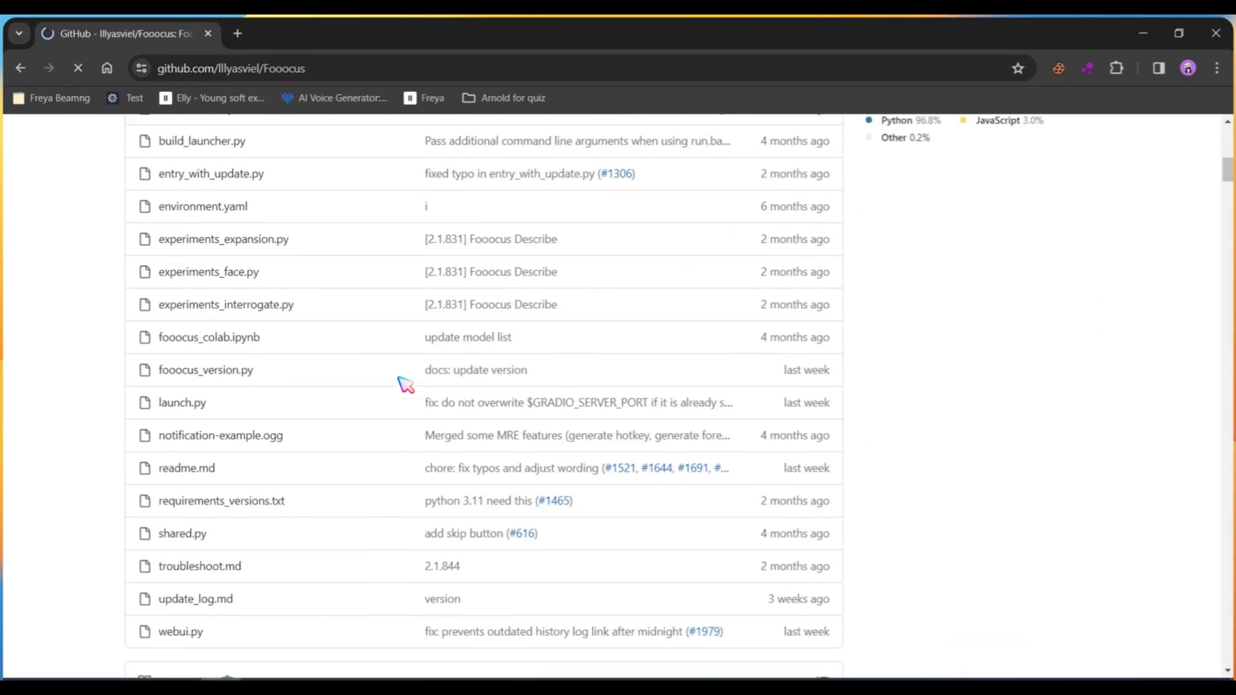
{"action": "scroll", "coordinate": [406, 384], "scroll_direction": "down", "scroll_amount": 20}
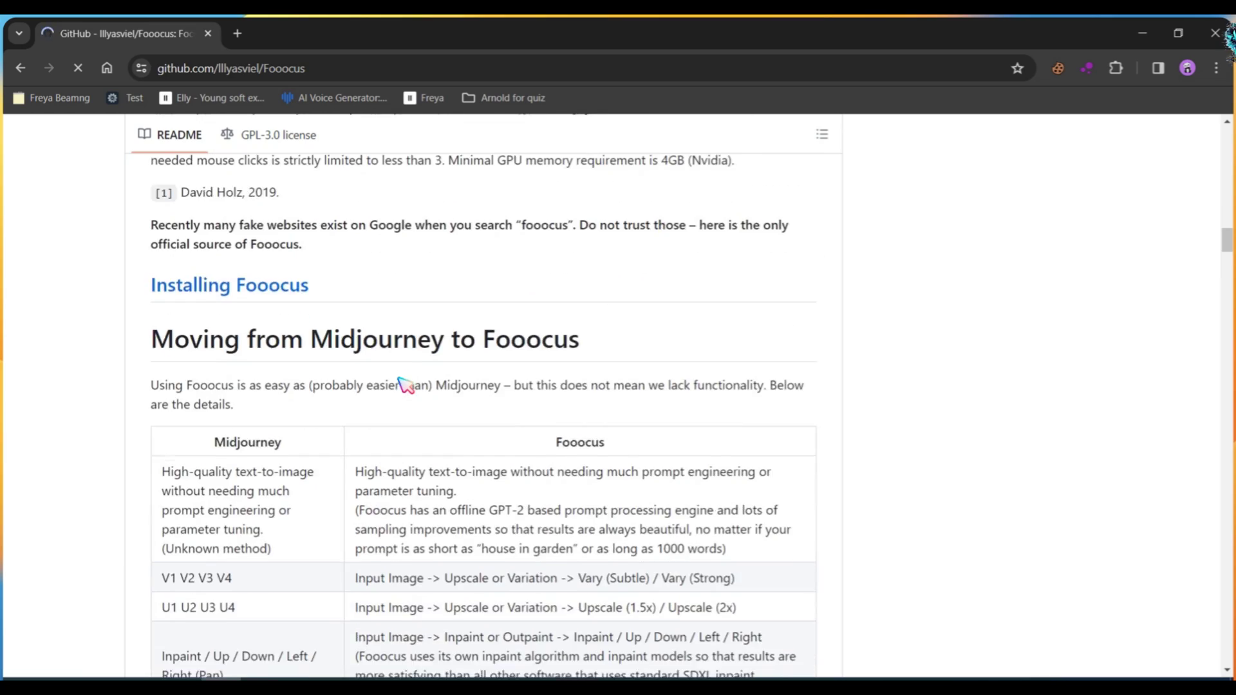
{"action": "scroll", "coordinate": [406, 385], "scroll_direction": "down", "scroll_amount": 20}
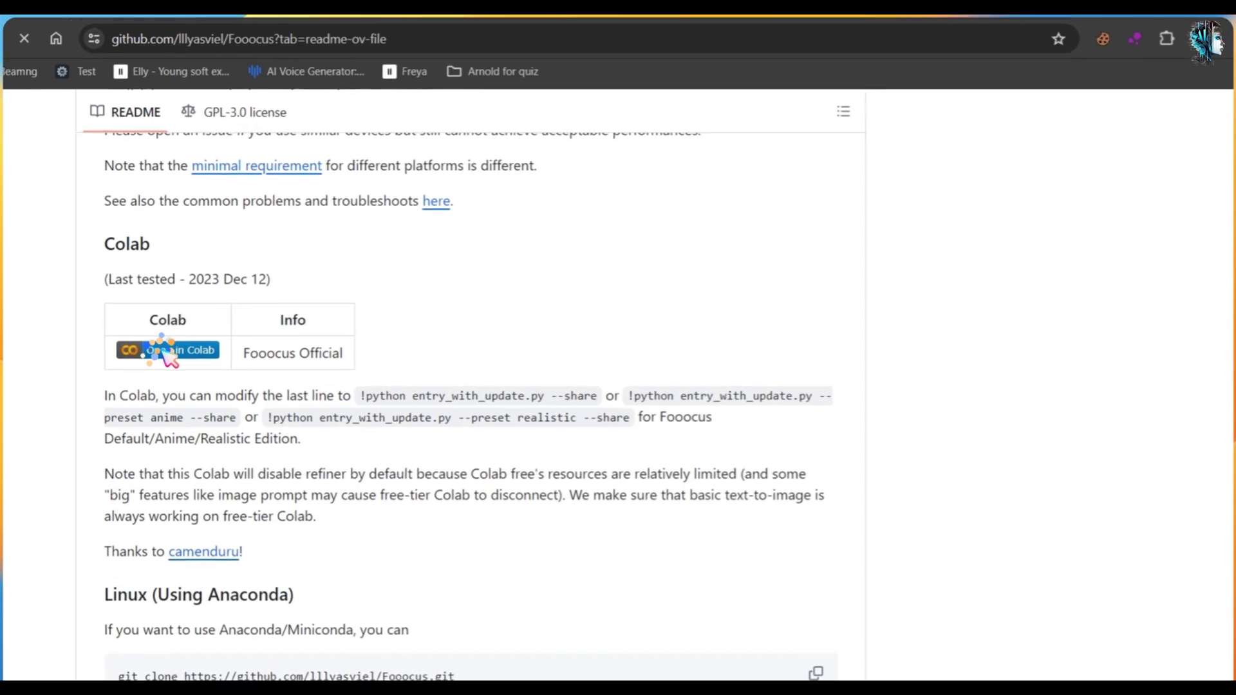
{"action": "left_click", "coordinate": [117, 352]}
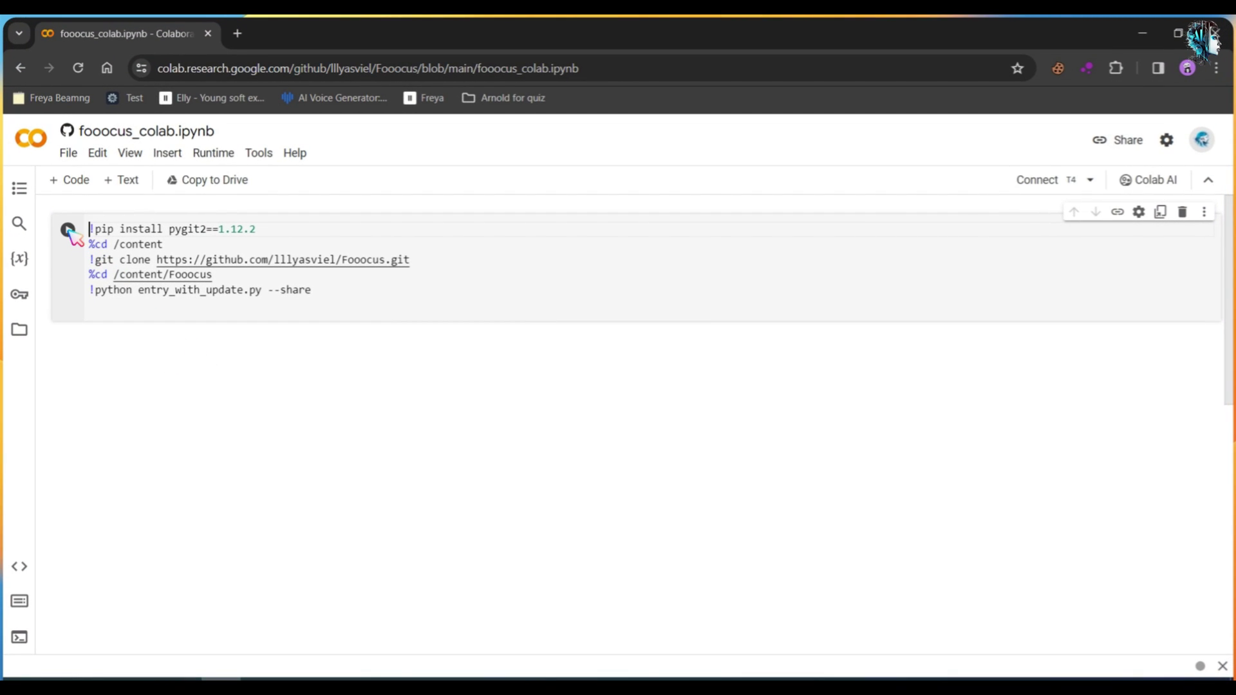
Run the Fooocus notebook cell, accepting the unverified author warning, and open the public gradio.live URL from its output
{"action": "left_click", "coordinate": [68, 229]}
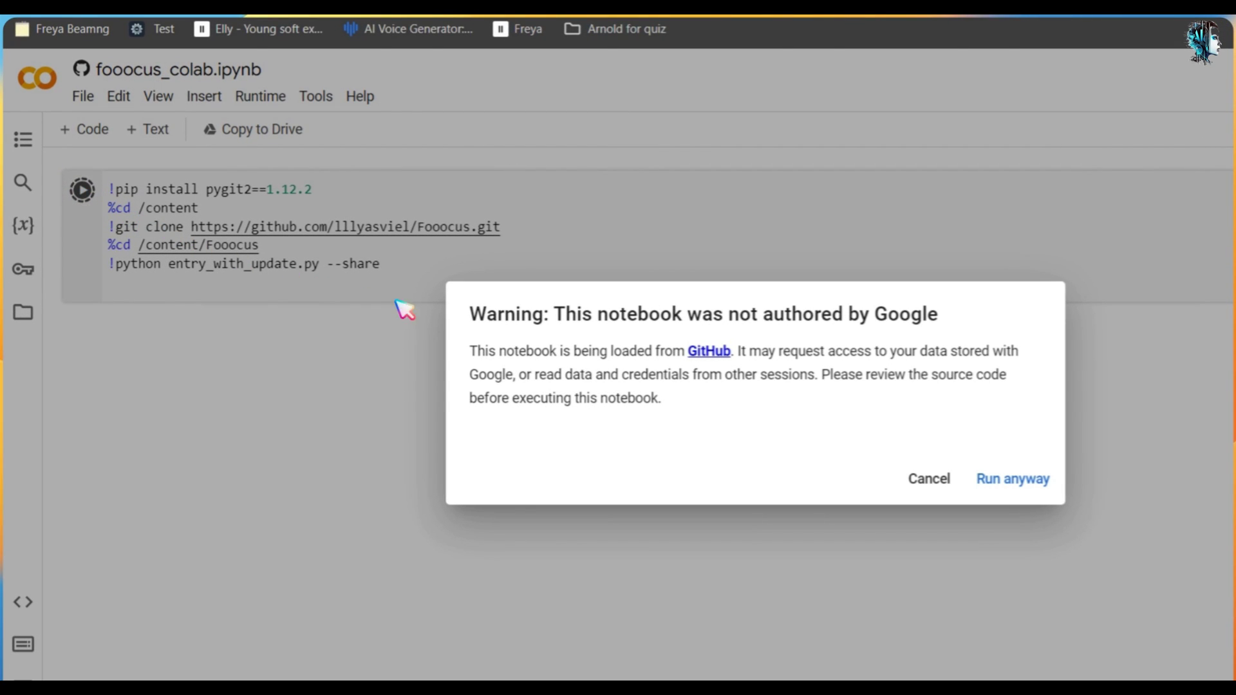
{"action": "left_click", "coordinate": [1016, 480]}
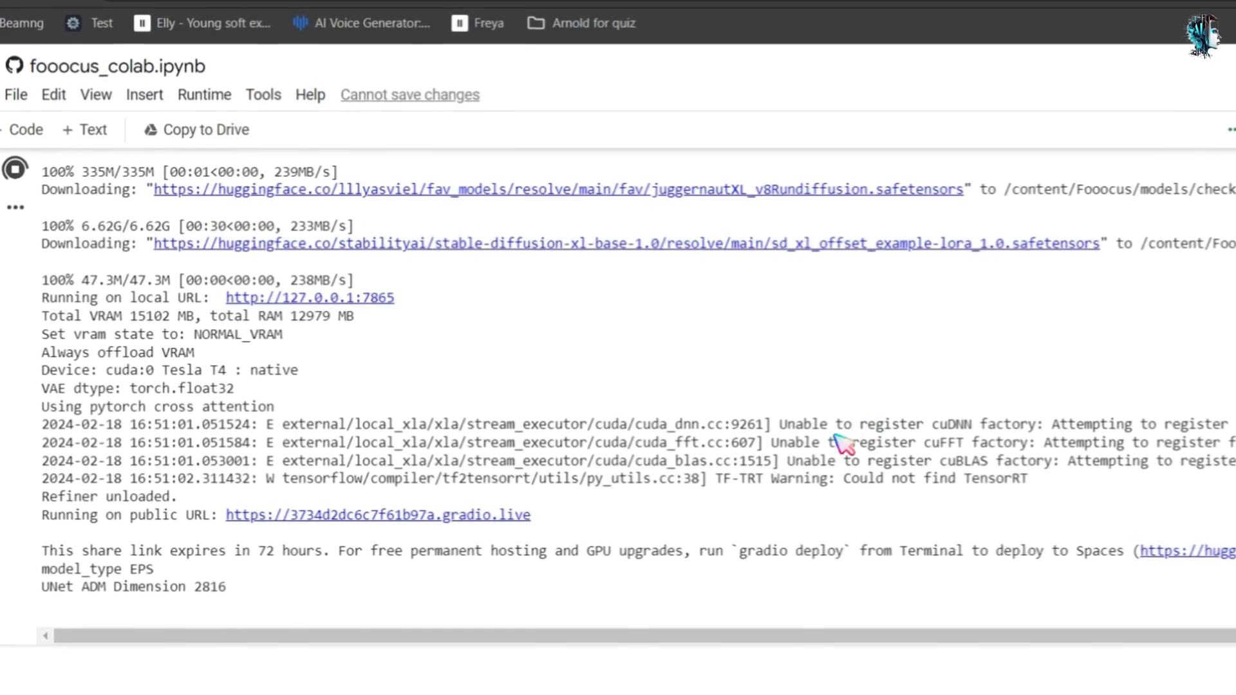
{"action": "left_click_drag", "start_coordinate": [612, 509], "coordinate": [178, 518]}
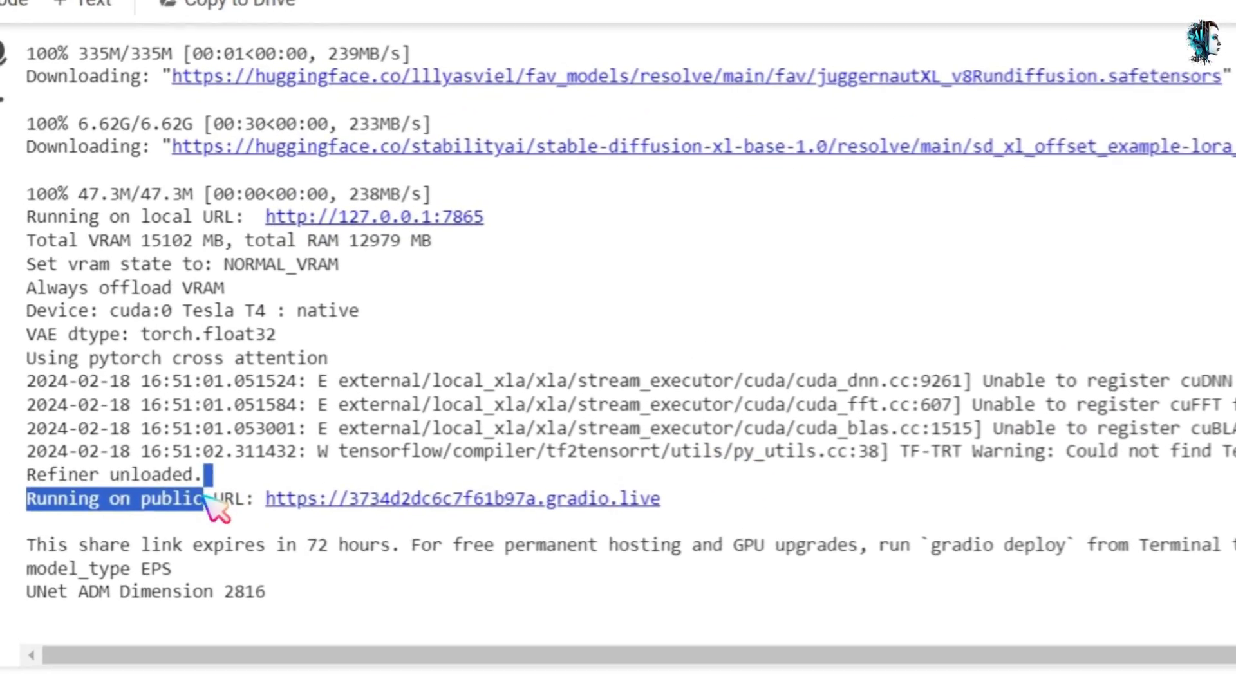
{"action": "left_click", "coordinate": [183, 517]}
{"action": "left_click_drag", "start_coordinate": [34, 466], "coordinate": [723, 485]}
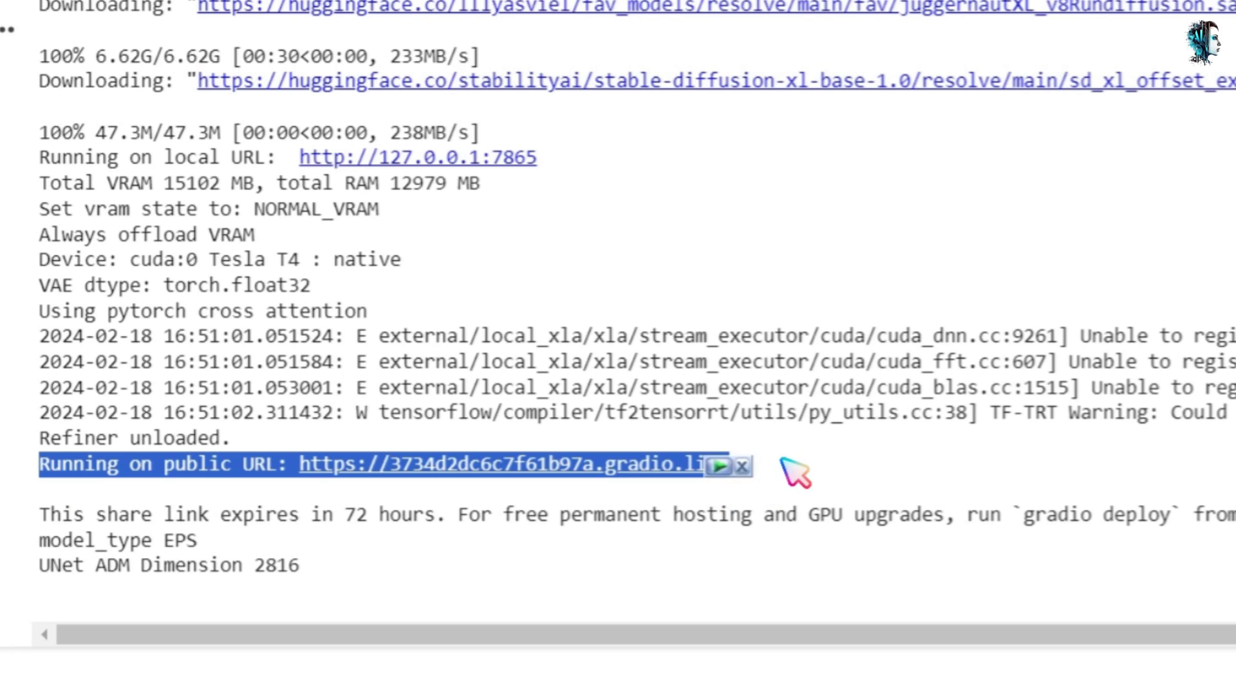
{"action": "left_click", "coordinate": [799, 473]}
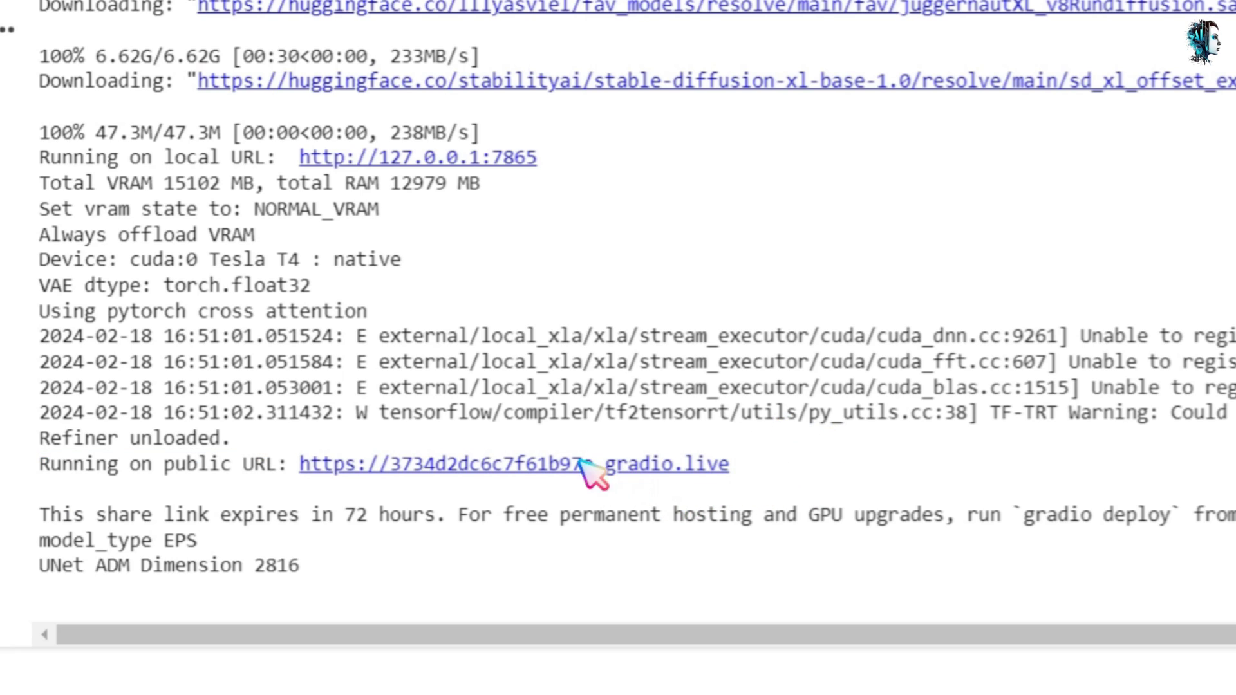
{"action": "left_click", "coordinate": [518, 467]}
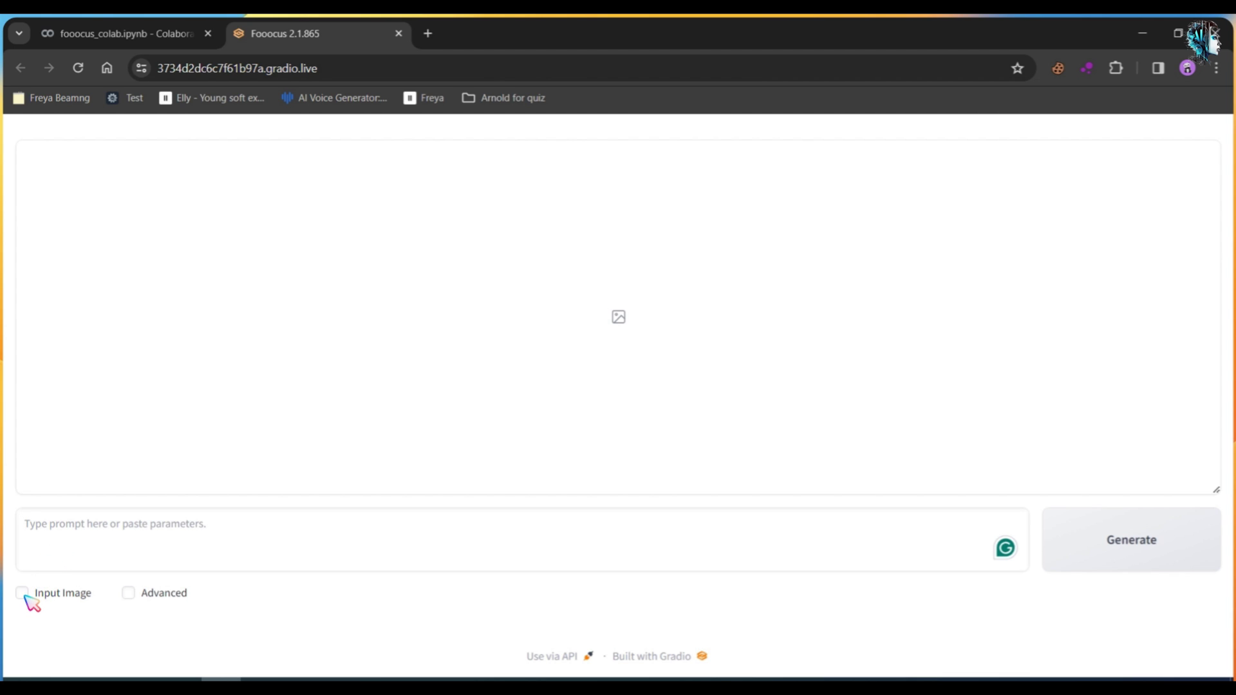
Enable Input Image and upload the photo of the woman in the blue and white dress for Inpaint or Outpaint
{"action": "left_click", "coordinate": [22, 593]}
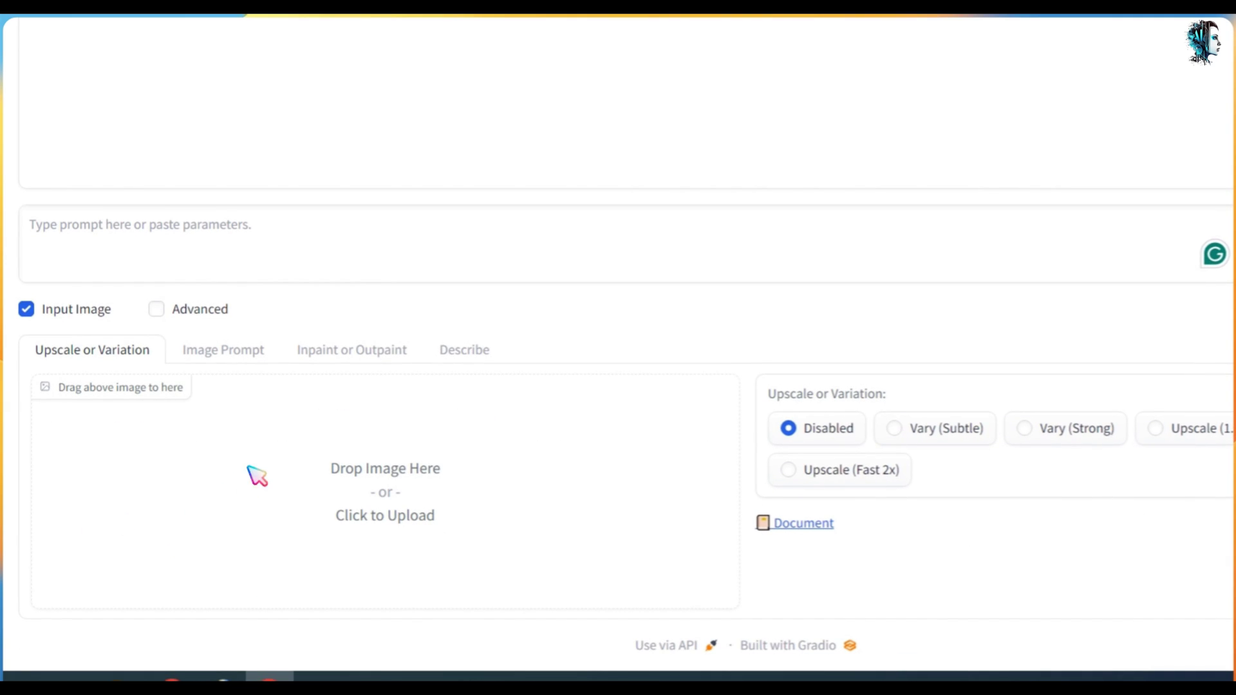
{"action": "left_click", "coordinate": [346, 353]}
{"action": "scroll", "coordinate": [354, 359], "scroll_direction": "down", "scroll_amount": 3}
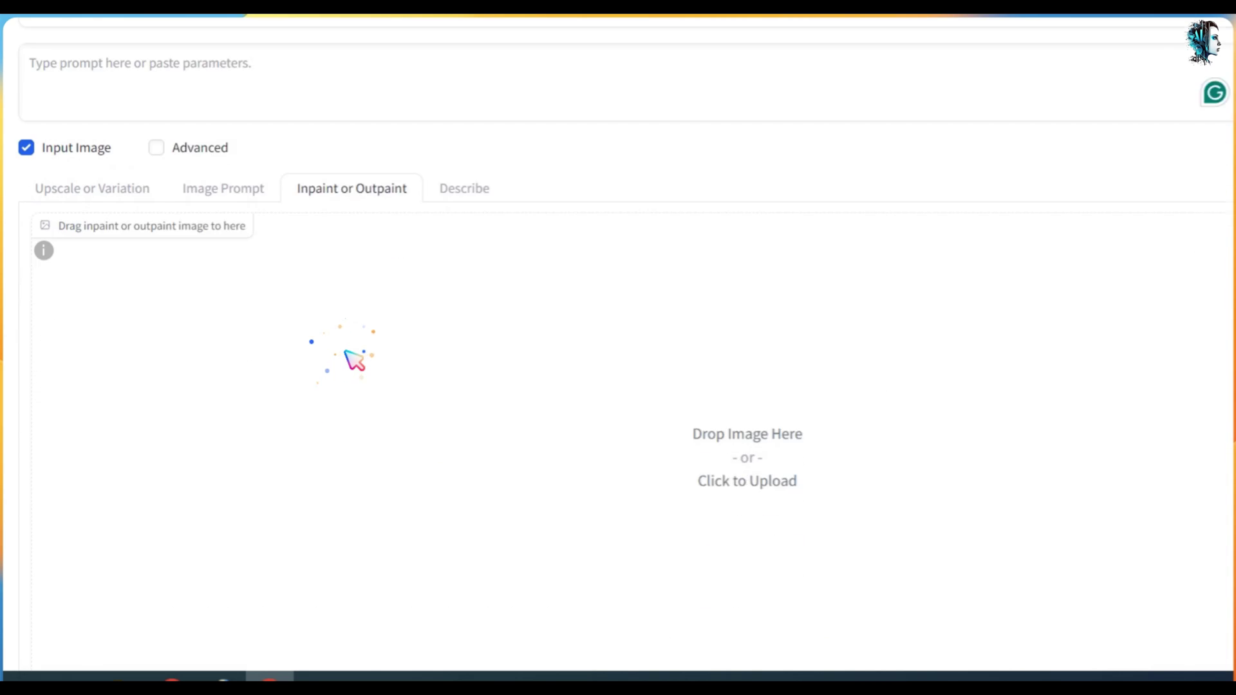
{"action": "left_click", "coordinate": [777, 425]}
{"action": "scroll", "coordinate": [469, 183], "scroll_direction": "down", "scroll_amount": 15}
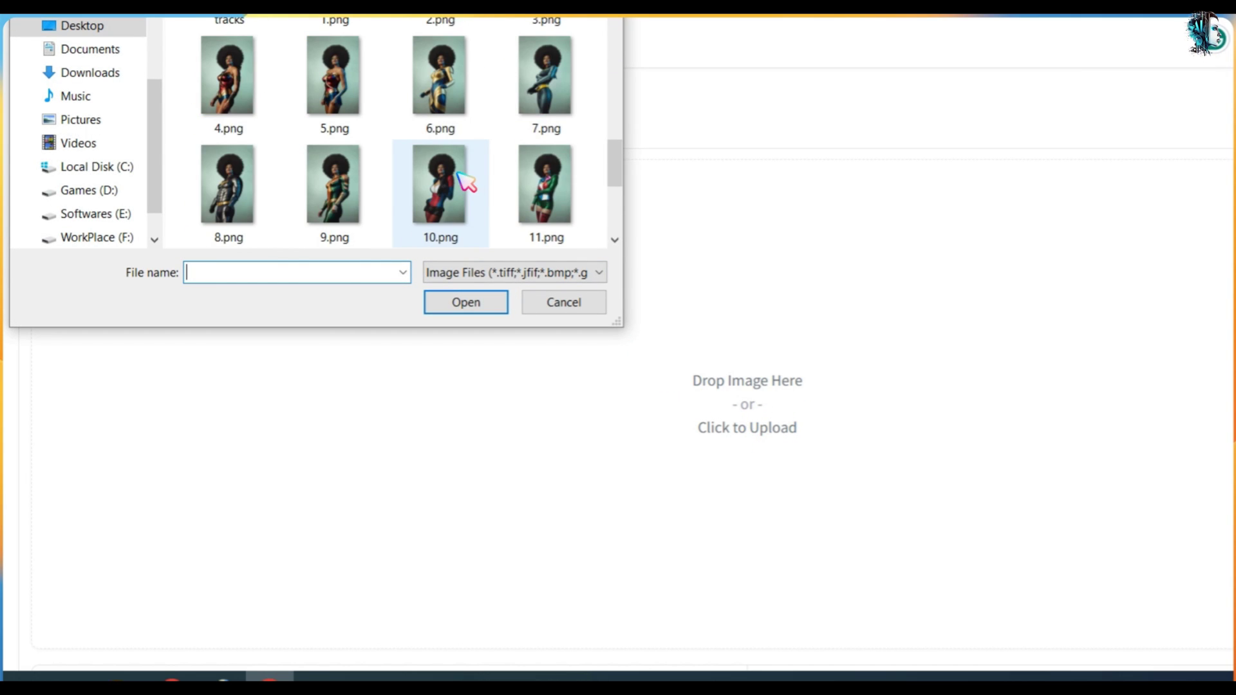
{"action": "left_click", "coordinate": [238, 188]}
{"action": "left_click", "coordinate": [462, 303]}
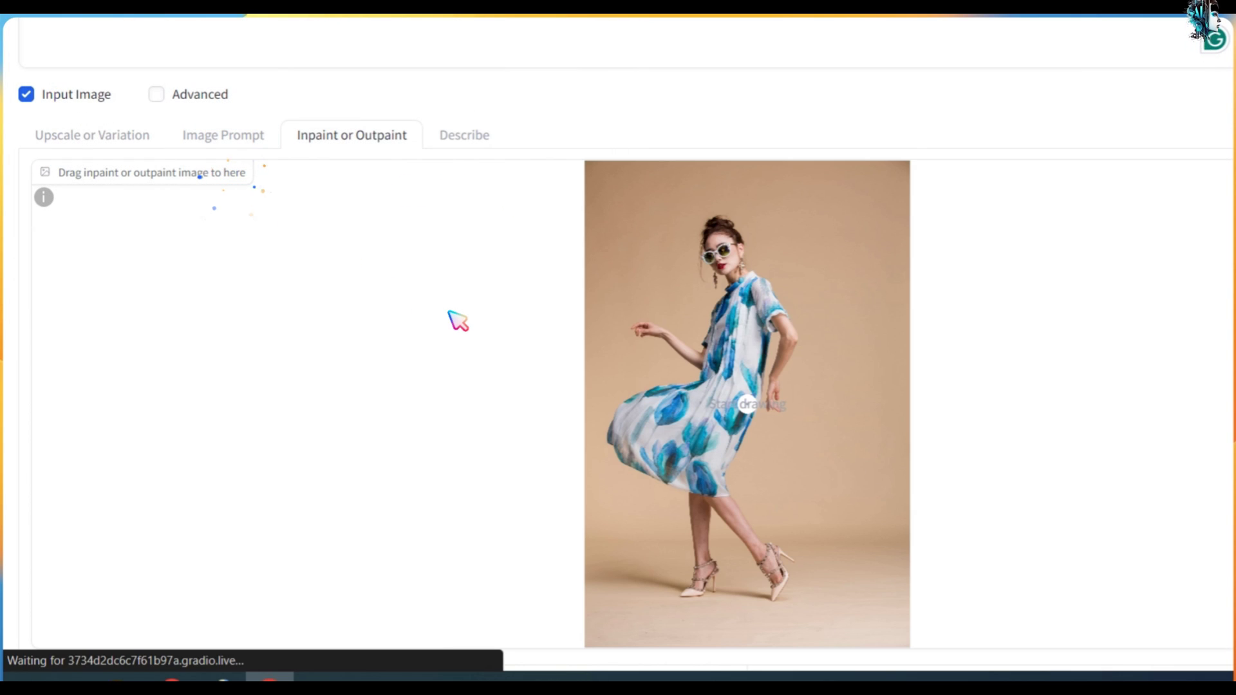
Adjust the brush size and paint an inpaint mask over the woman's entire dress
{"action": "scroll", "coordinate": [589, 361], "scroll_direction": "down", "scroll_amount": 2}
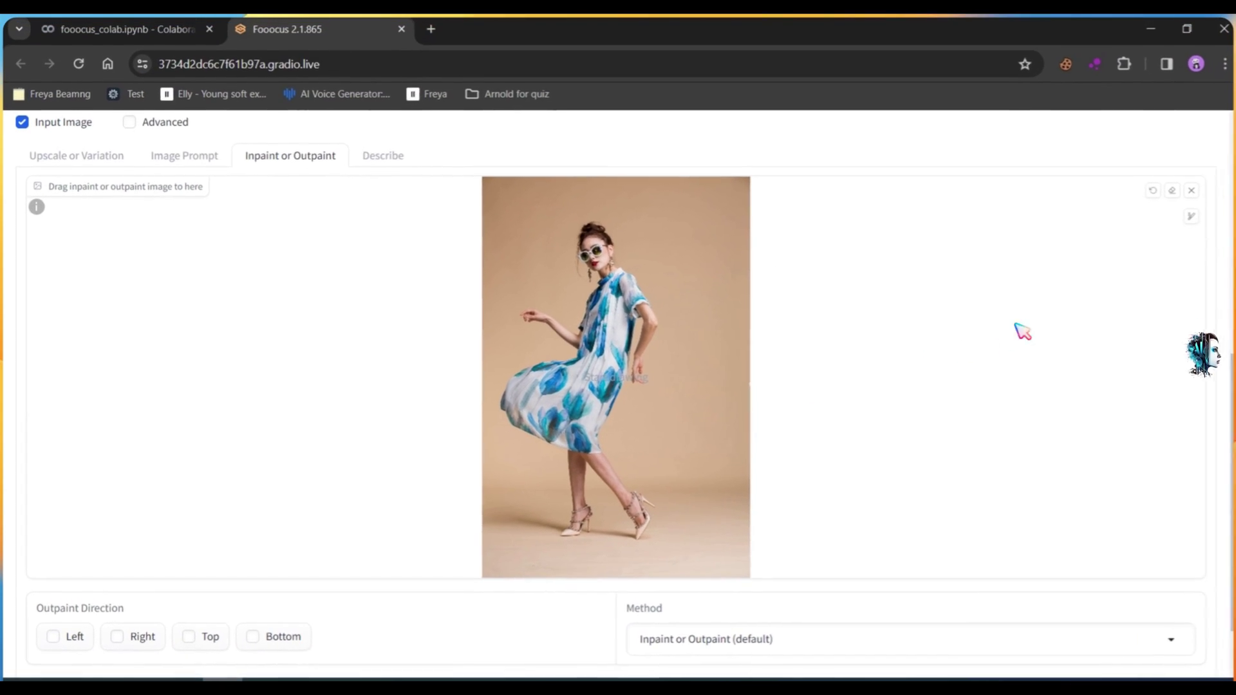
{"action": "left_click", "coordinate": [1183, 219]}
{"action": "left_click_drag", "start_coordinate": [1106, 222], "coordinate": [1112, 223]}
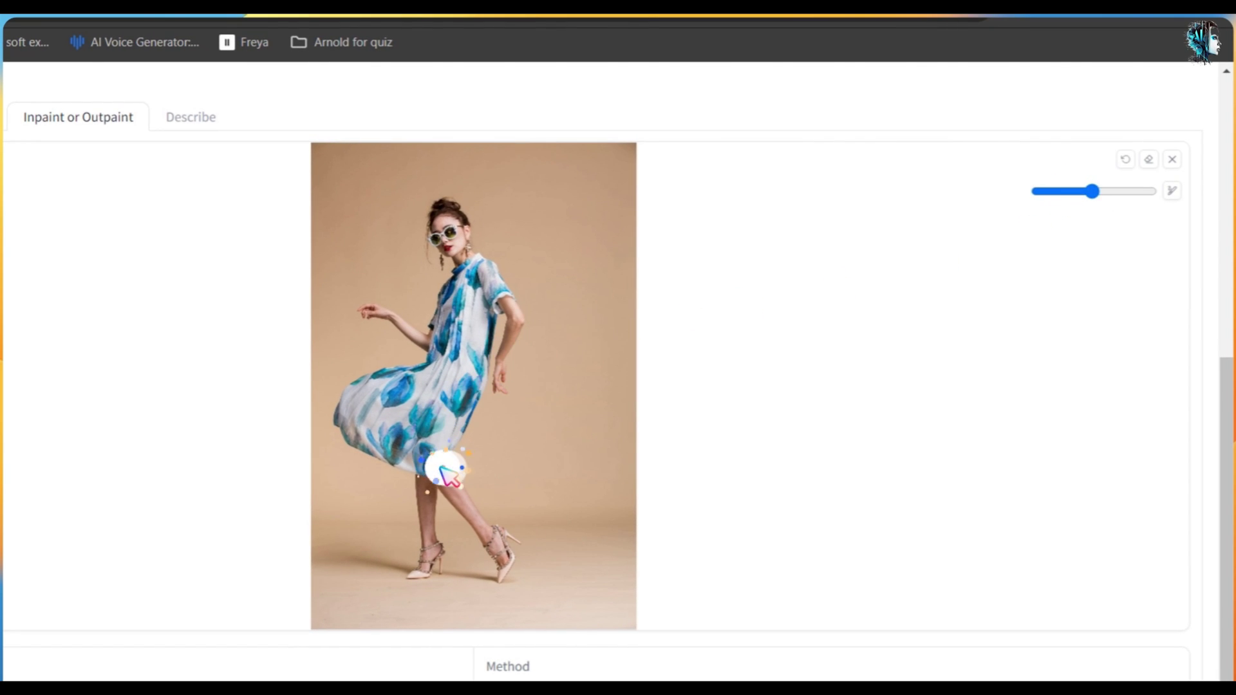
{"action": "mouse_move", "coordinate": [443, 468]}
{"action": "left_mouse_down"}
{"action": "mouse_move", "coordinate": [378, 455]}
{"action": "mouse_move", "coordinate": [341, 418]}
{"action": "mouse_move", "coordinate": [458, 353]}
{"action": "left_mouse_up"}
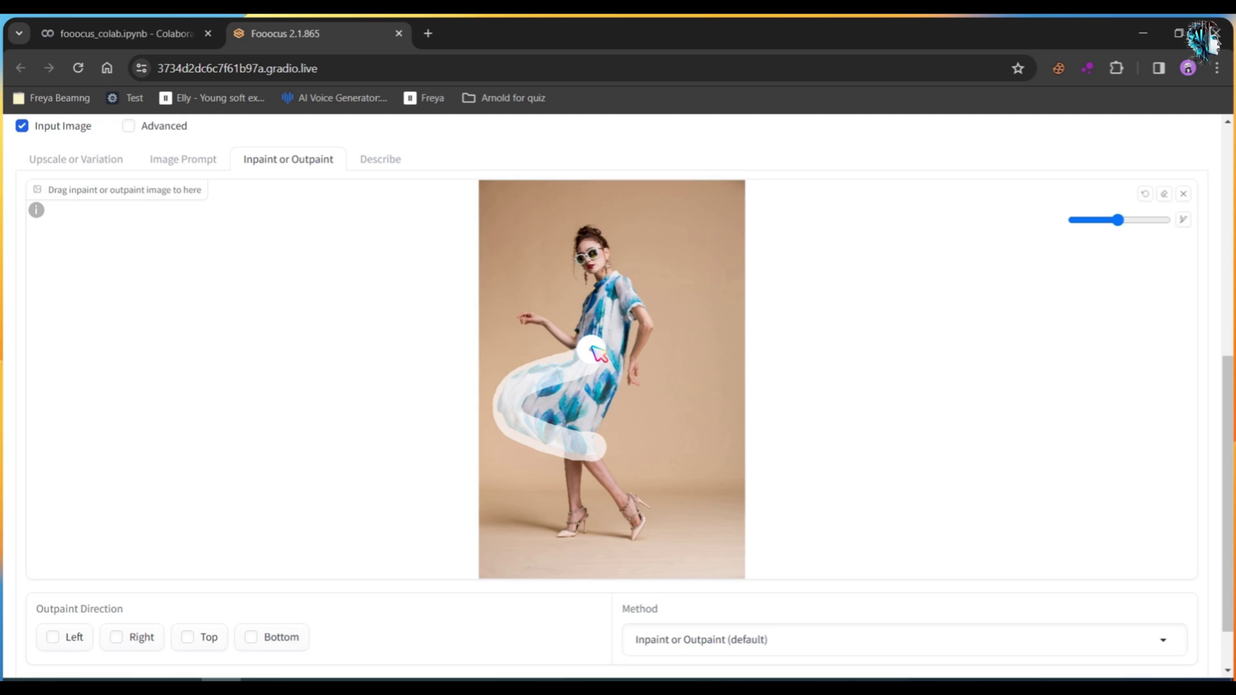
{"action": "left_click_drag", "start_coordinate": [598, 352], "coordinate": [596, 336]}
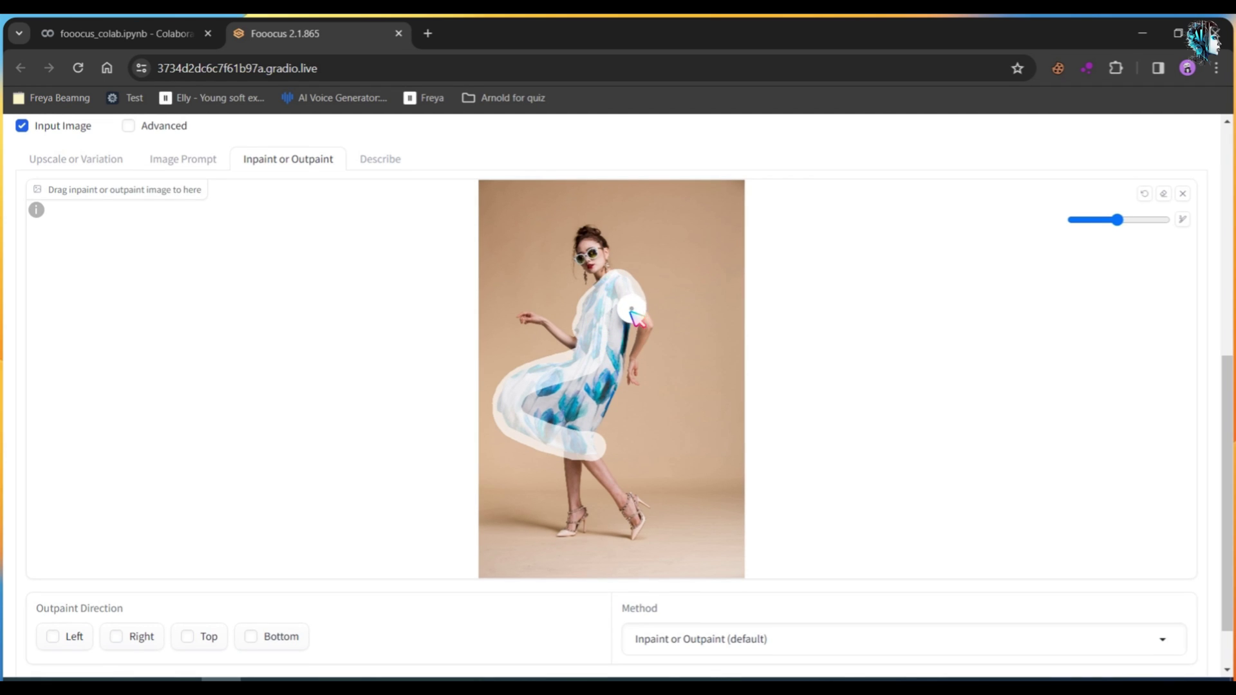
{"action": "left_click_drag", "start_coordinate": [631, 311], "coordinate": [616, 343]}
{"action": "mouse_move", "coordinate": [607, 394]}
{"action": "left_mouse_down"}
{"action": "mouse_move", "coordinate": [595, 423]}
{"action": "mouse_move", "coordinate": [530, 408]}
{"action": "mouse_move", "coordinate": [579, 379]}
{"action": "mouse_move", "coordinate": [581, 396]}
{"action": "mouse_move", "coordinate": [546, 414]}
{"action": "mouse_move", "coordinate": [584, 412]}
{"action": "left_mouse_up"}
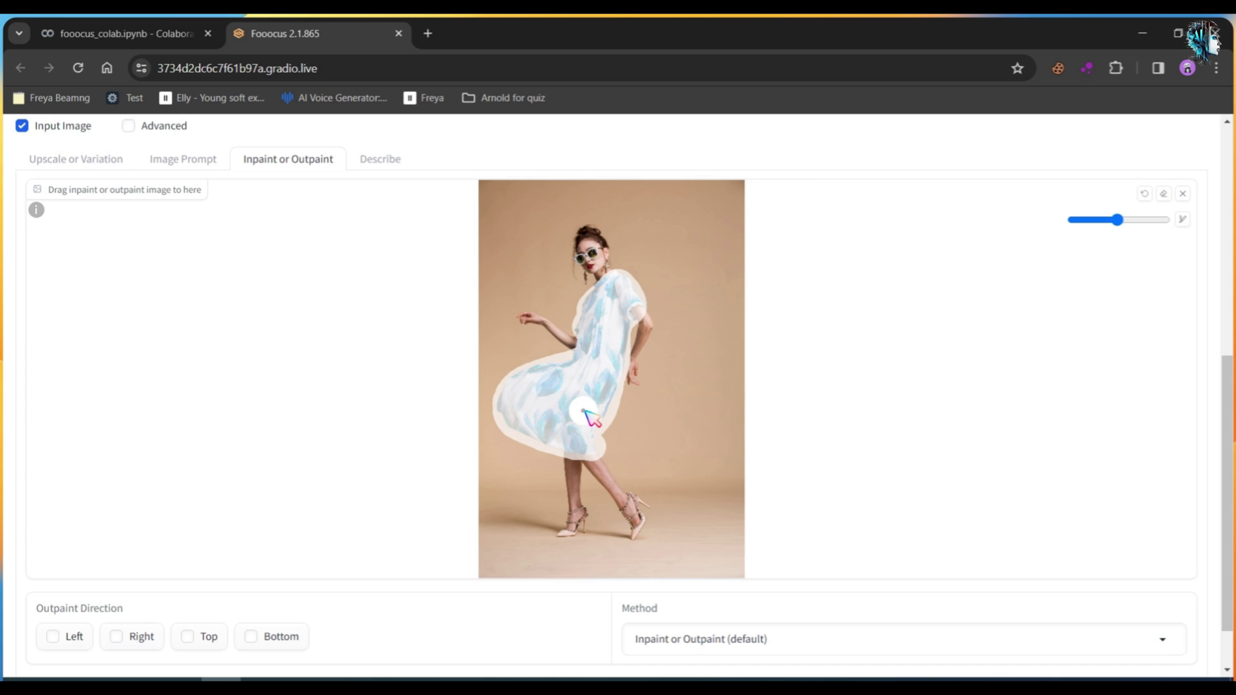
Enter "ironman suit" as the prompt for the masked area
{"action": "scroll", "coordinate": [584, 413], "scroll_direction": "up", "scroll_amount": 3}
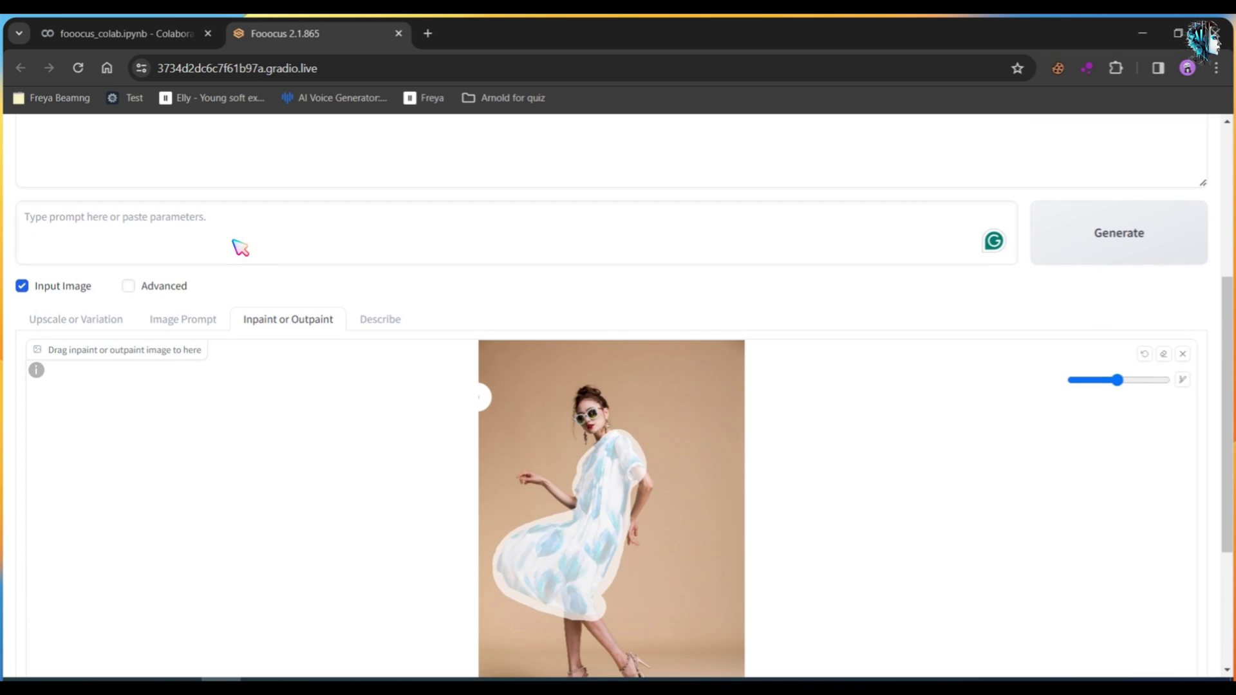
{"action": "left_click", "coordinate": [240, 247]}
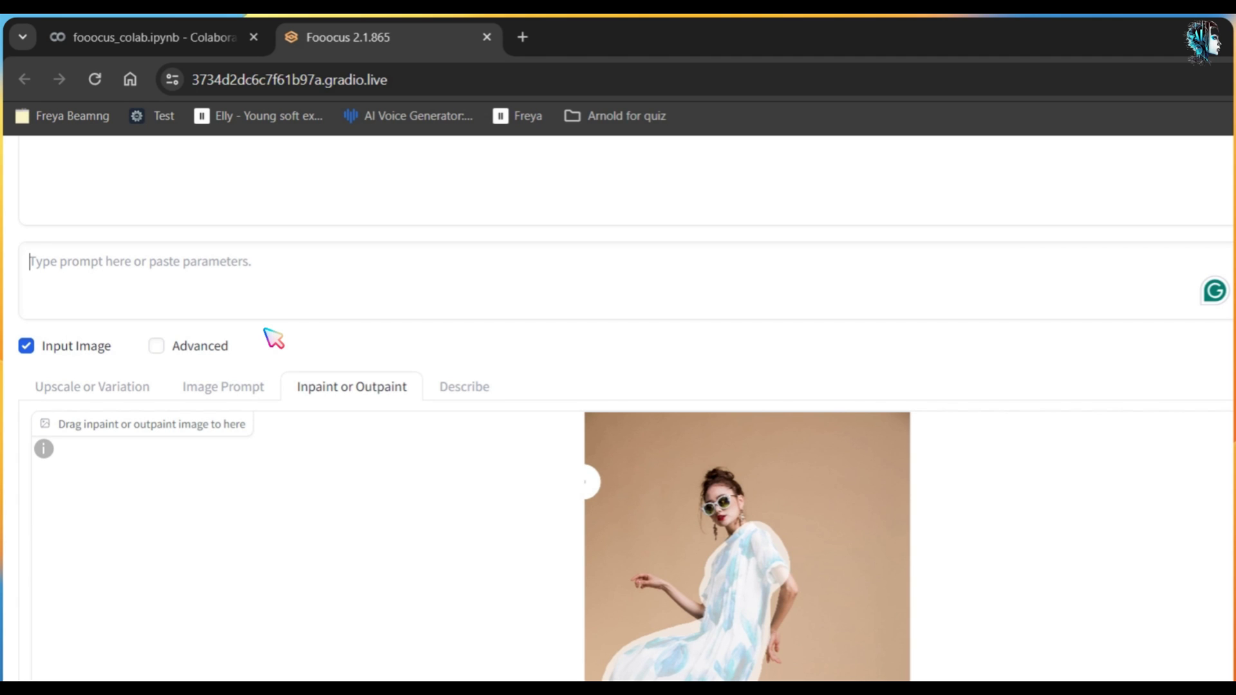
{"action": "type", "text": "ironman suit"}
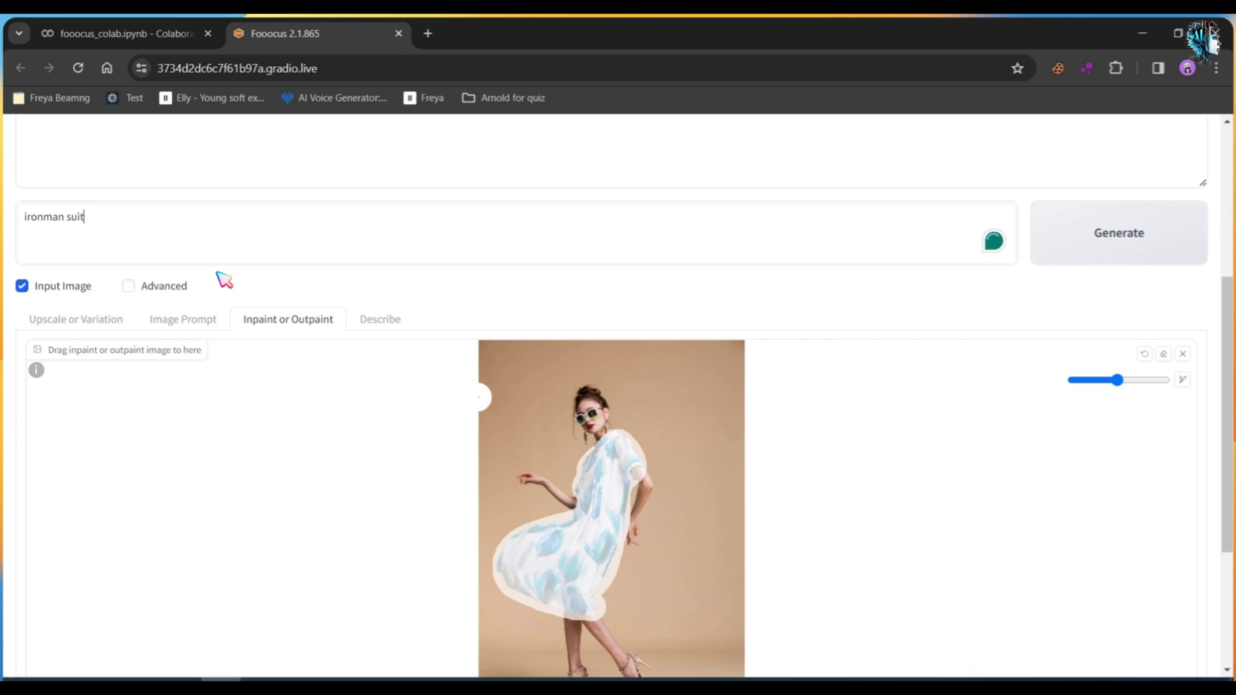
Show the advanced settings, turn off the random seed and set the image number to 4
{"action": "scroll", "coordinate": [215, 291], "scroll_direction": "up", "scroll_amount": 3}
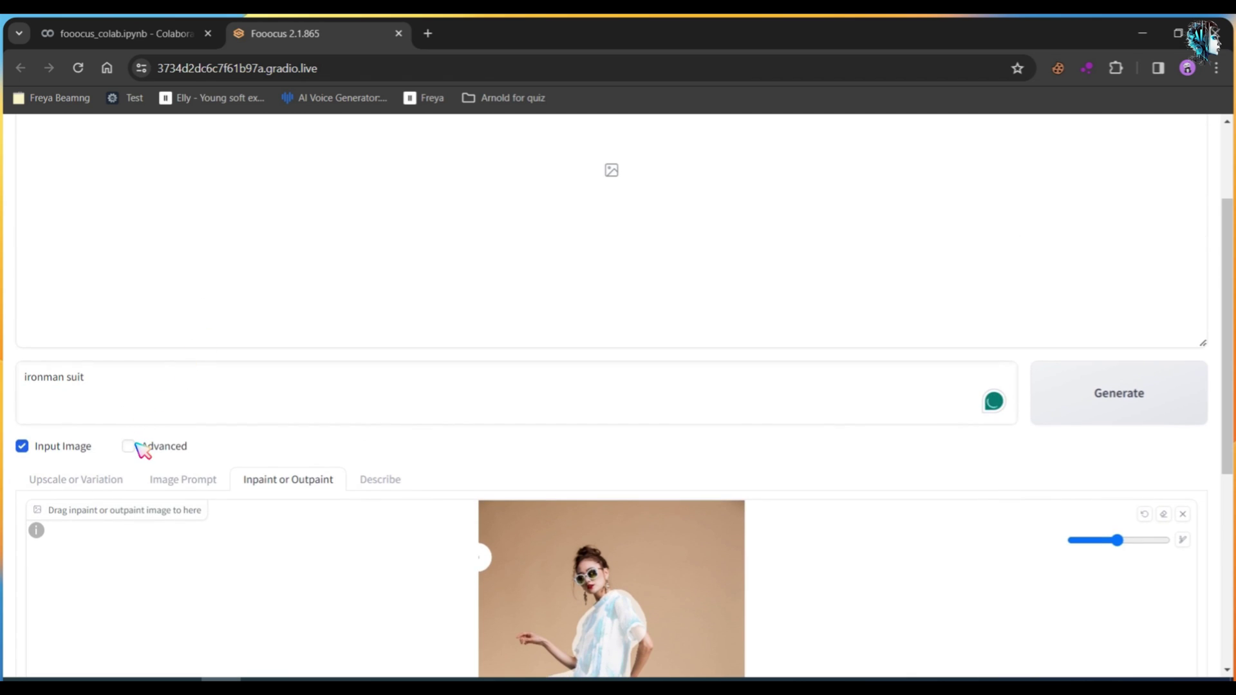
{"action": "left_click", "coordinate": [128, 447]}
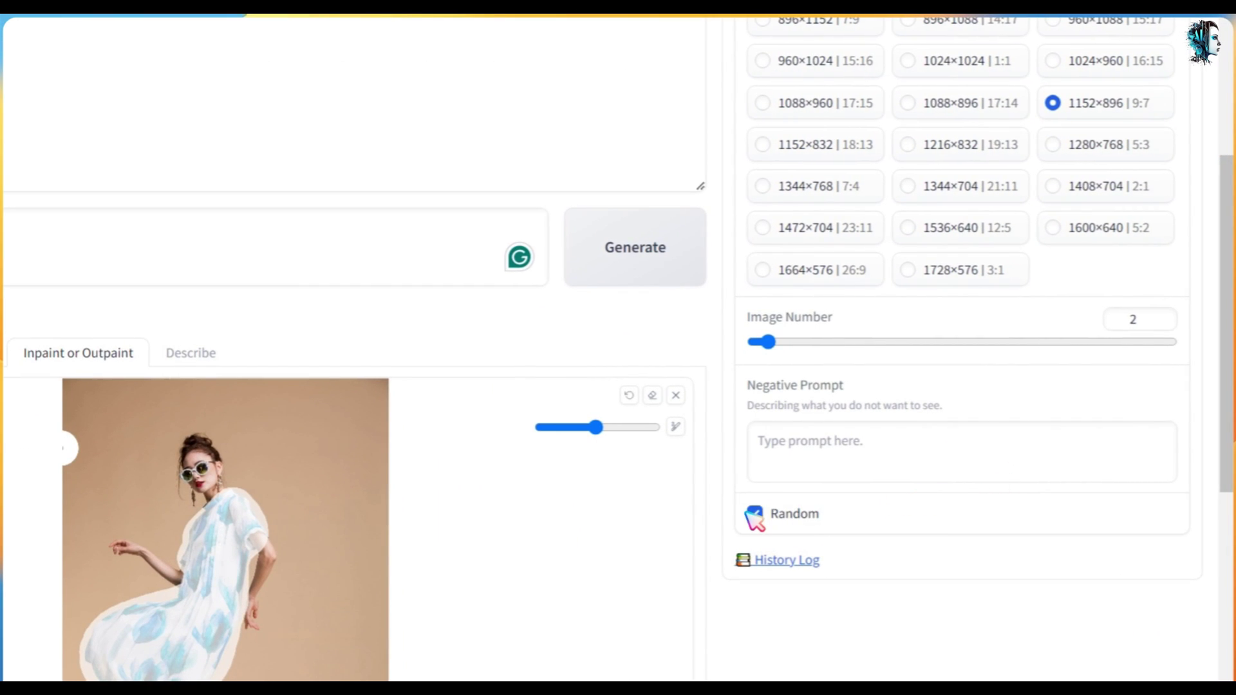
{"action": "left_click", "coordinate": [755, 514]}
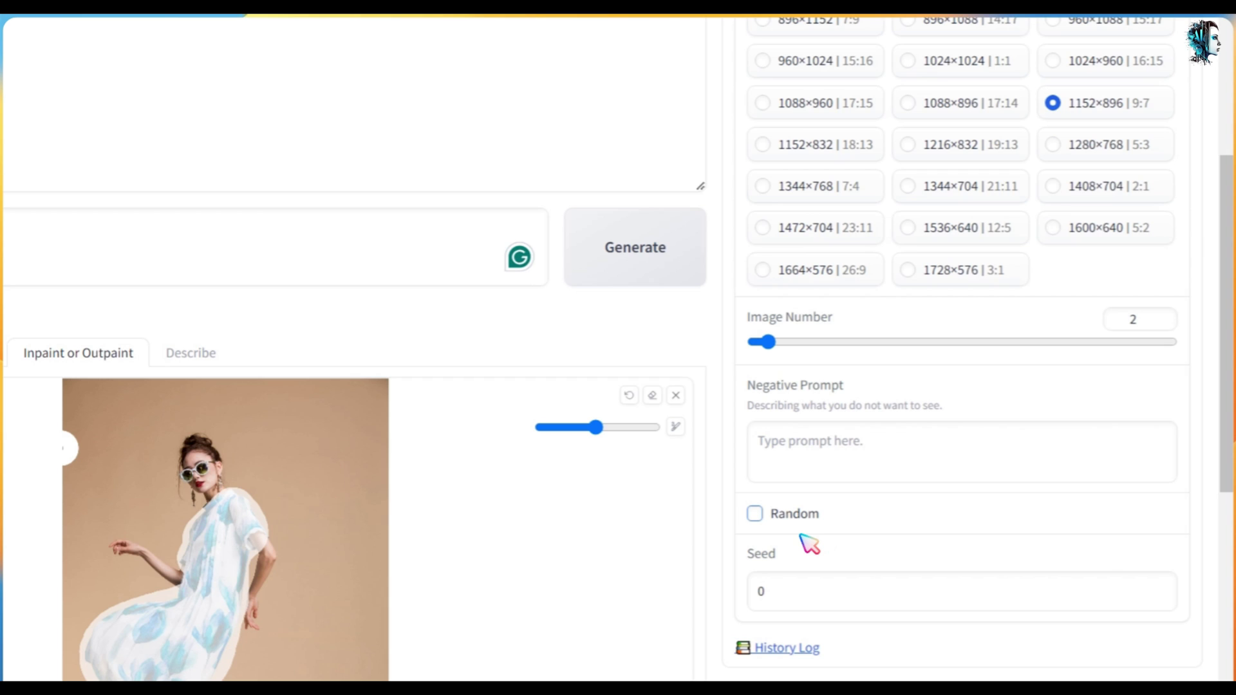
{"action": "scroll", "coordinate": [808, 540], "scroll_direction": "up", "scroll_amount": 2}
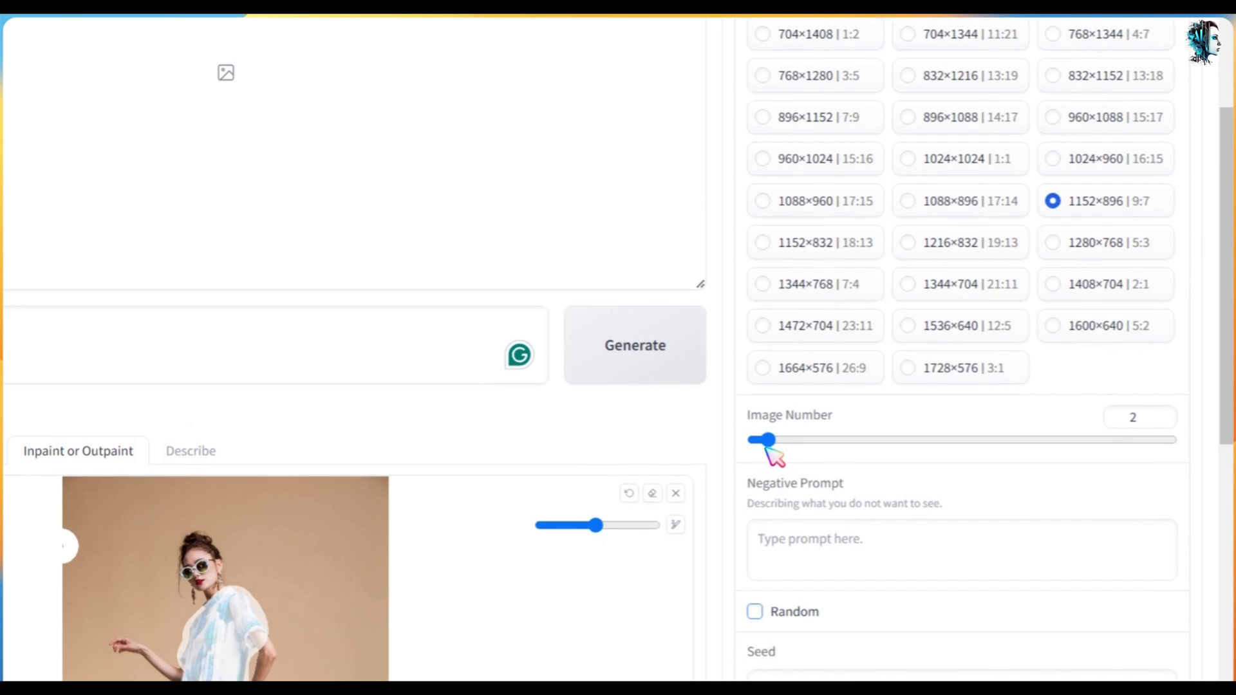
{"action": "left_click", "coordinate": [776, 441]}
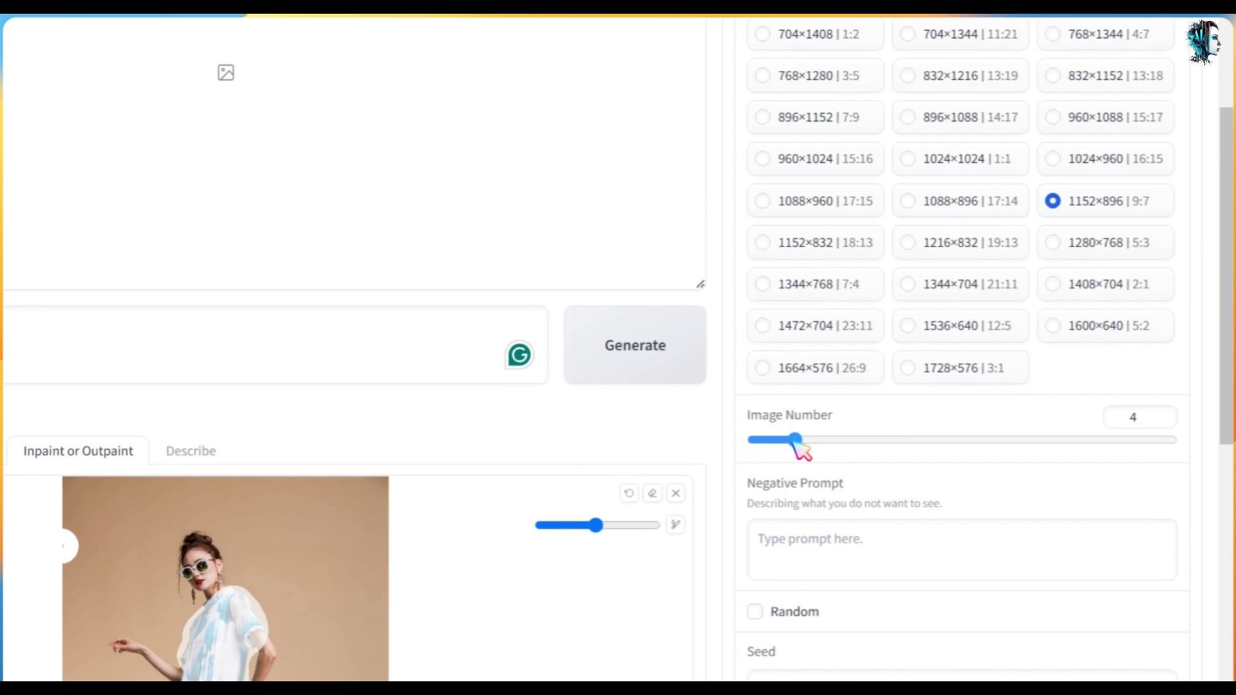
Set the generation performance to Quality
{"action": "scroll", "coordinate": [798, 449], "scroll_direction": "up", "scroll_amount": 2}
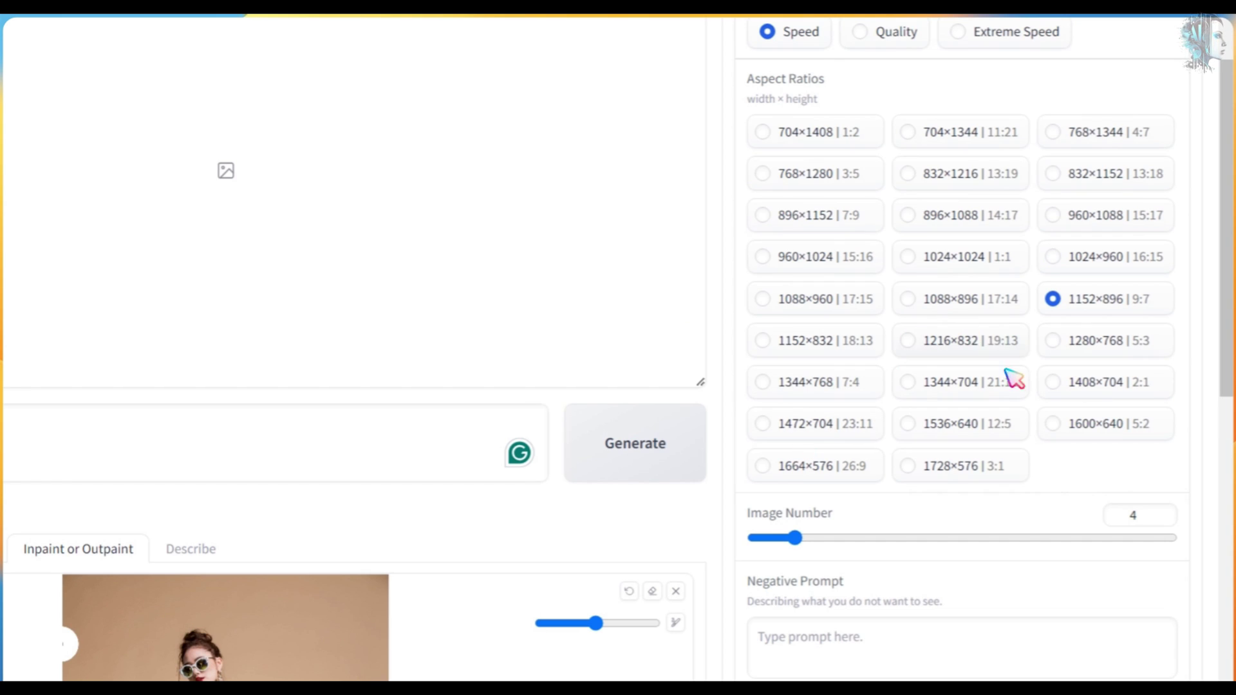
{"action": "scroll", "coordinate": [998, 339], "scroll_direction": "up", "scroll_amount": 2}
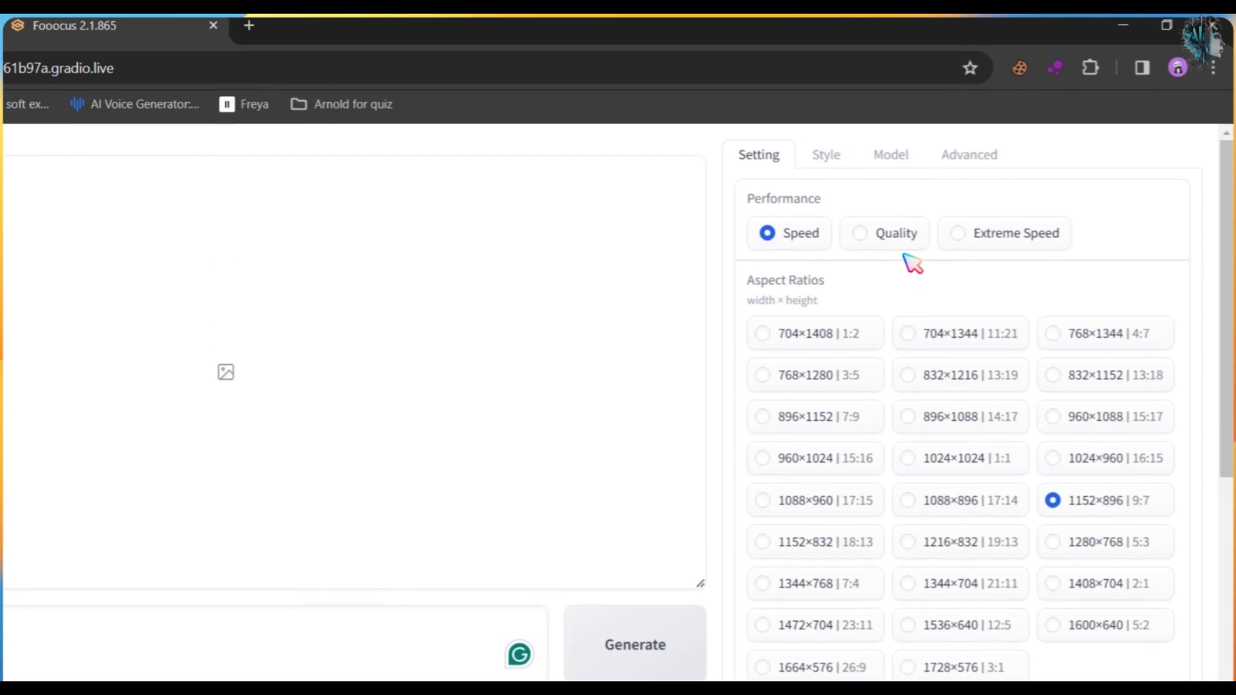
{"action": "left_click", "coordinate": [936, 206]}
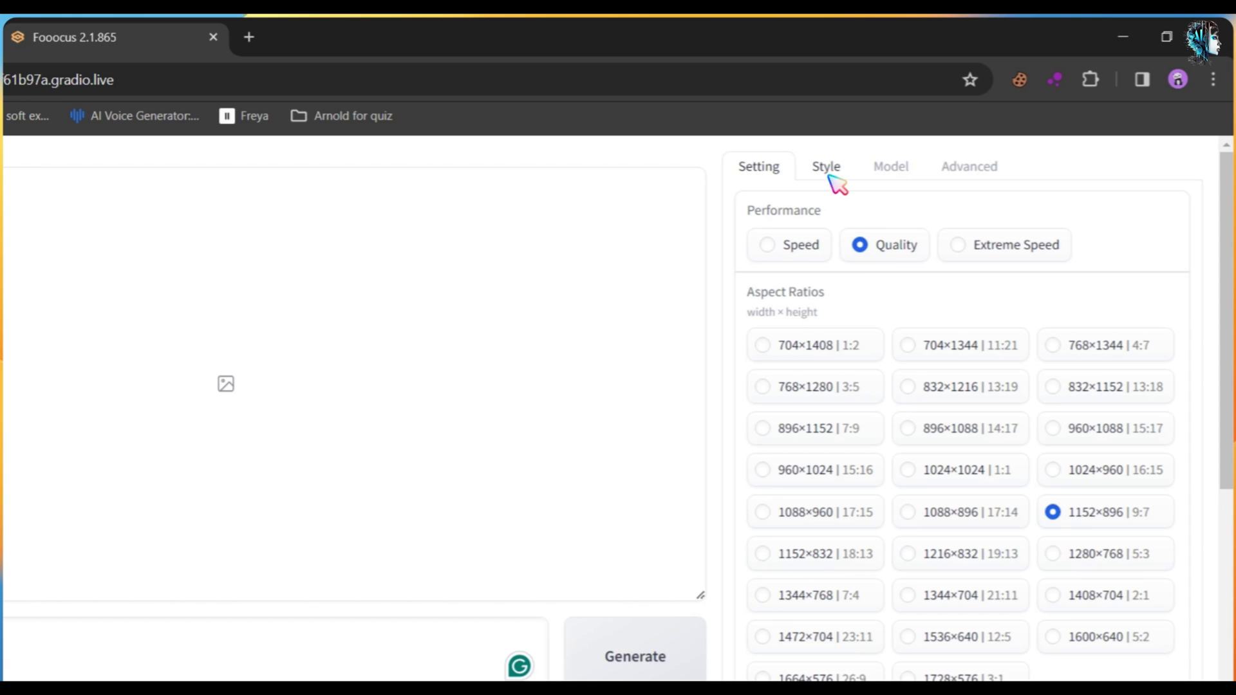
Review the style, model and advanced options, and set the image sharpness to 2.042
{"action": "left_click", "coordinate": [830, 180]}
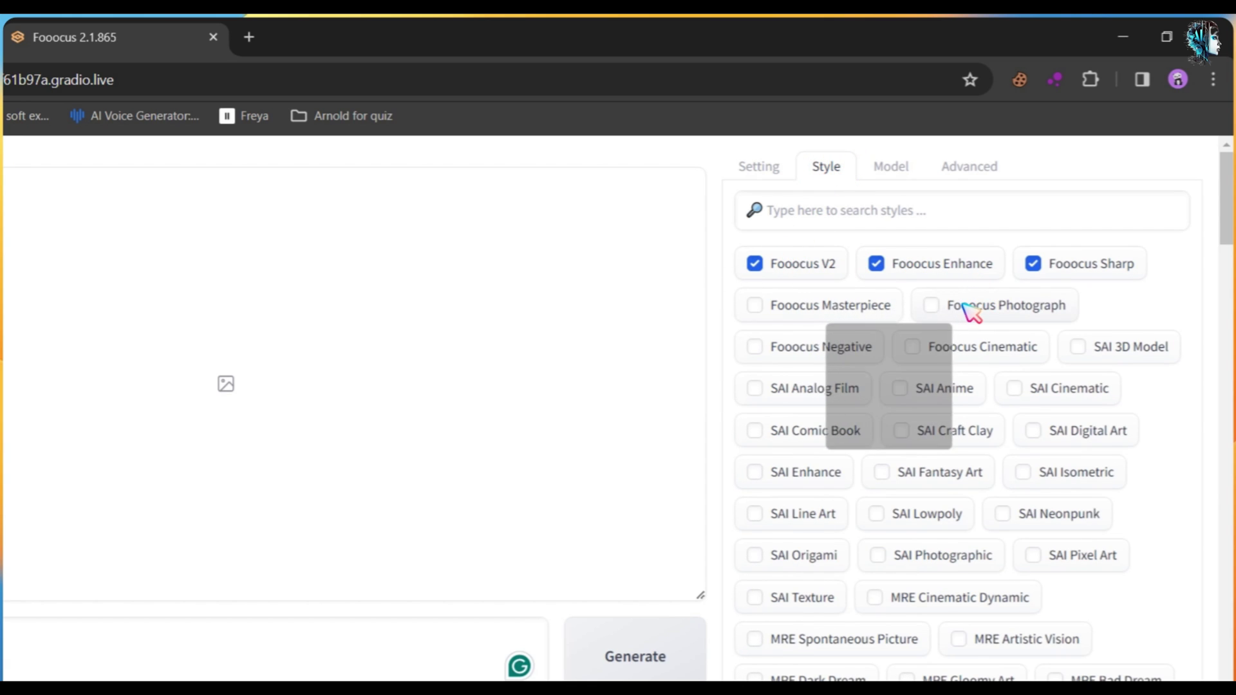
{"action": "left_click", "coordinate": [890, 168]}
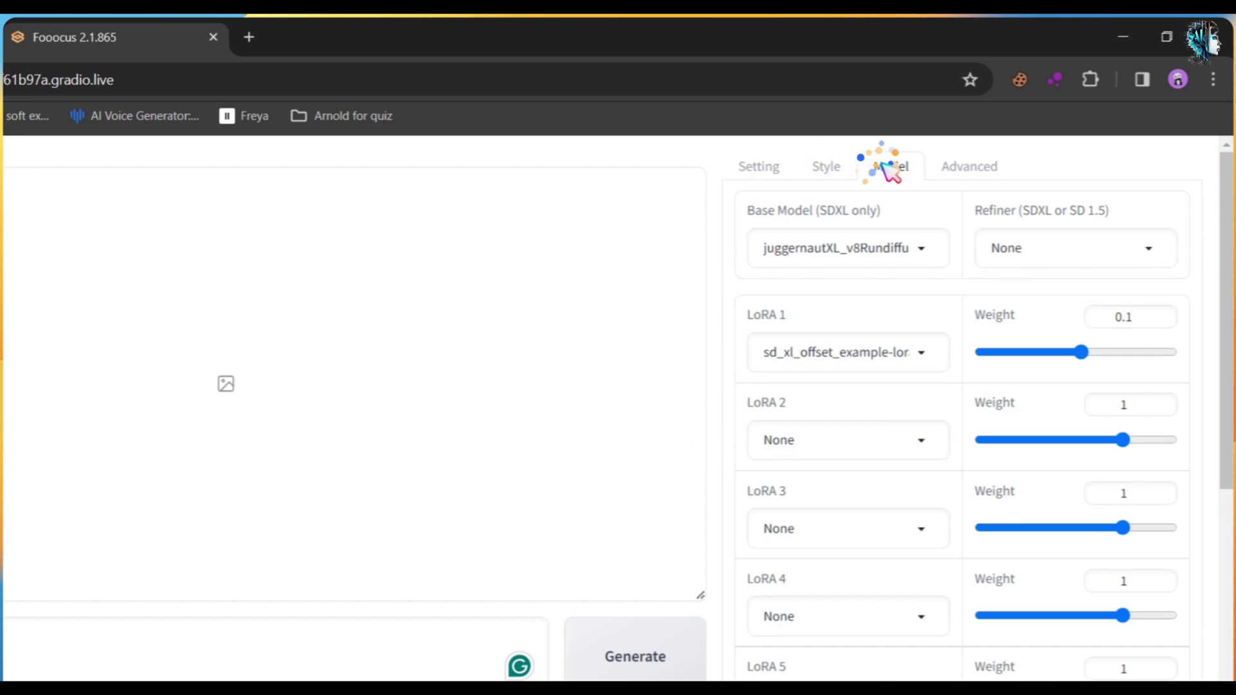
{"action": "left_click", "coordinate": [972, 169]}
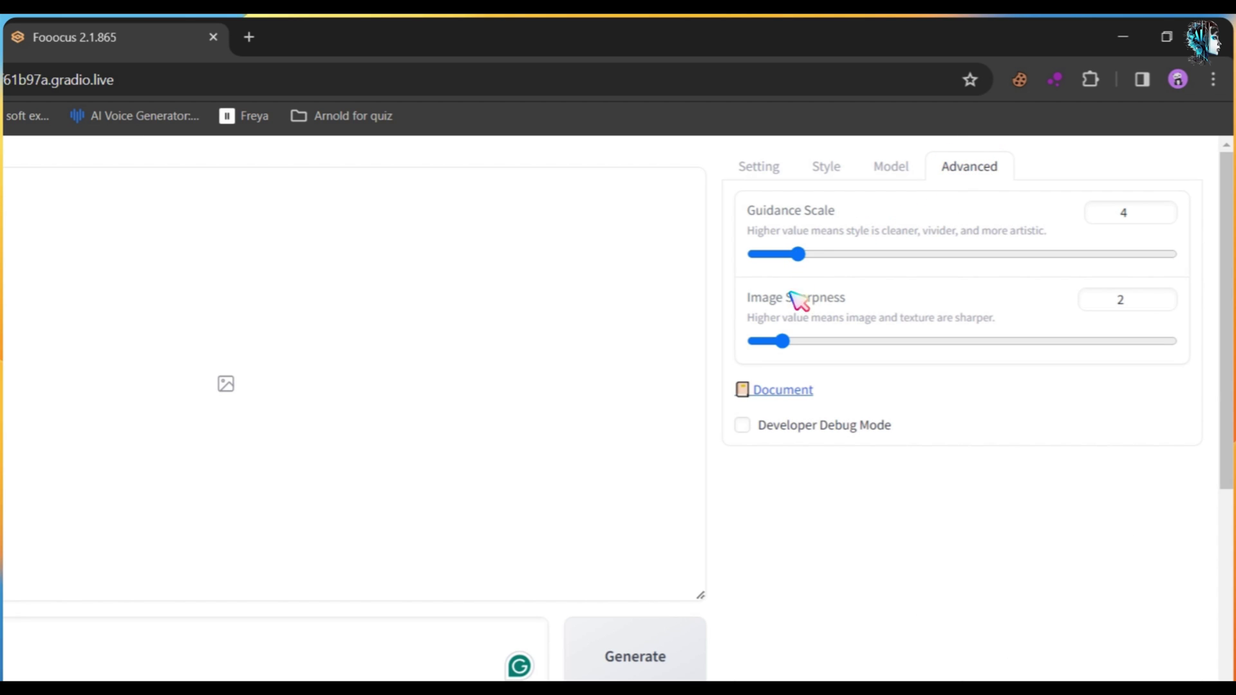
{"action": "left_click", "coordinate": [783, 339]}
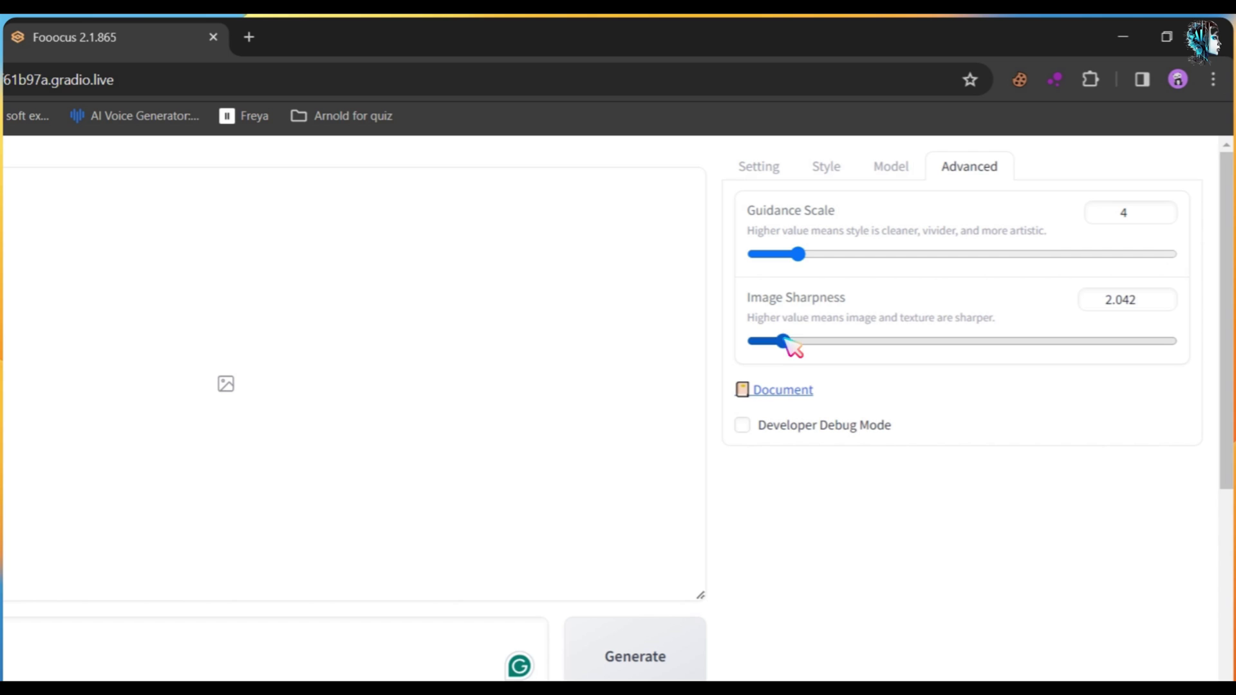
Return to the general settings, generate the ironman suit images and open one of the results
{"action": "left_click", "coordinate": [761, 170]}
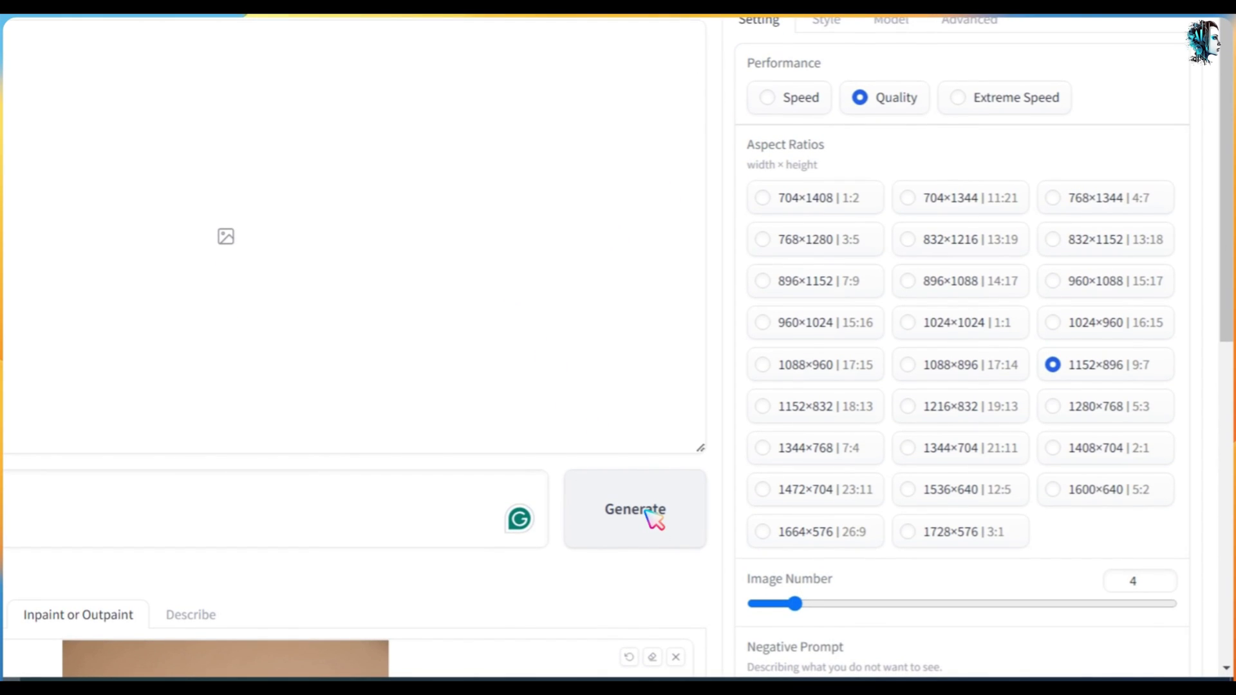
{"action": "left_click", "coordinate": [646, 510]}
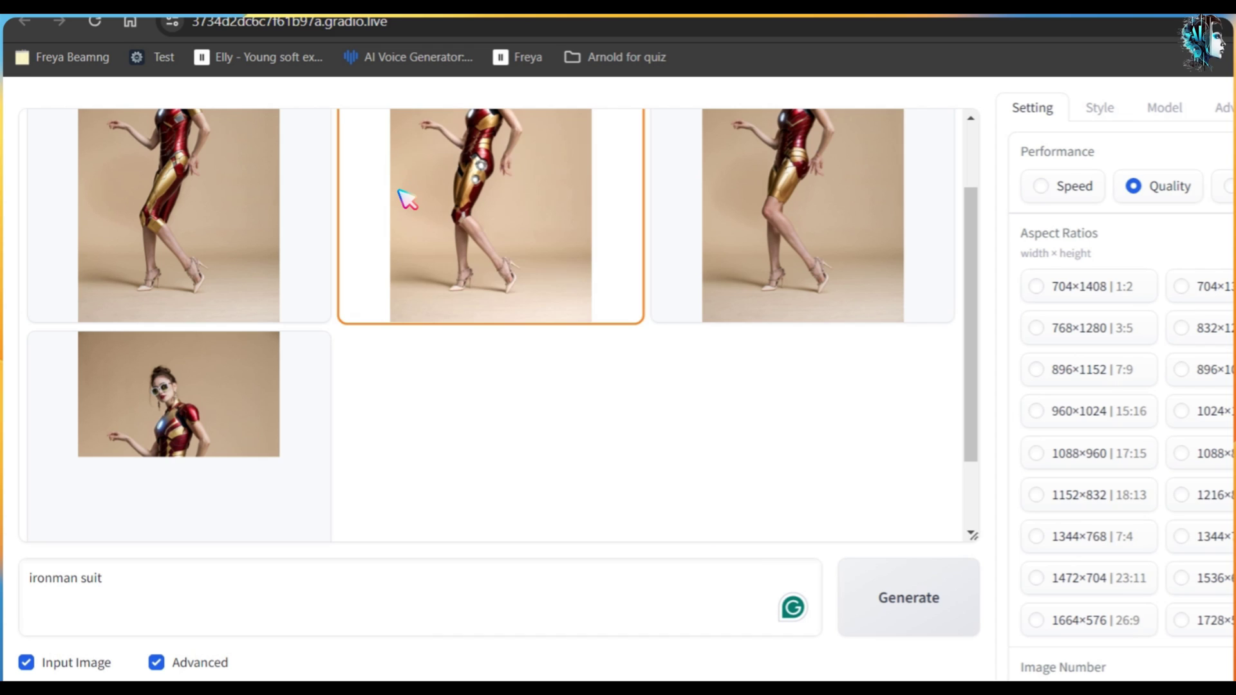
{"action": "left_click", "coordinate": [433, 180]}
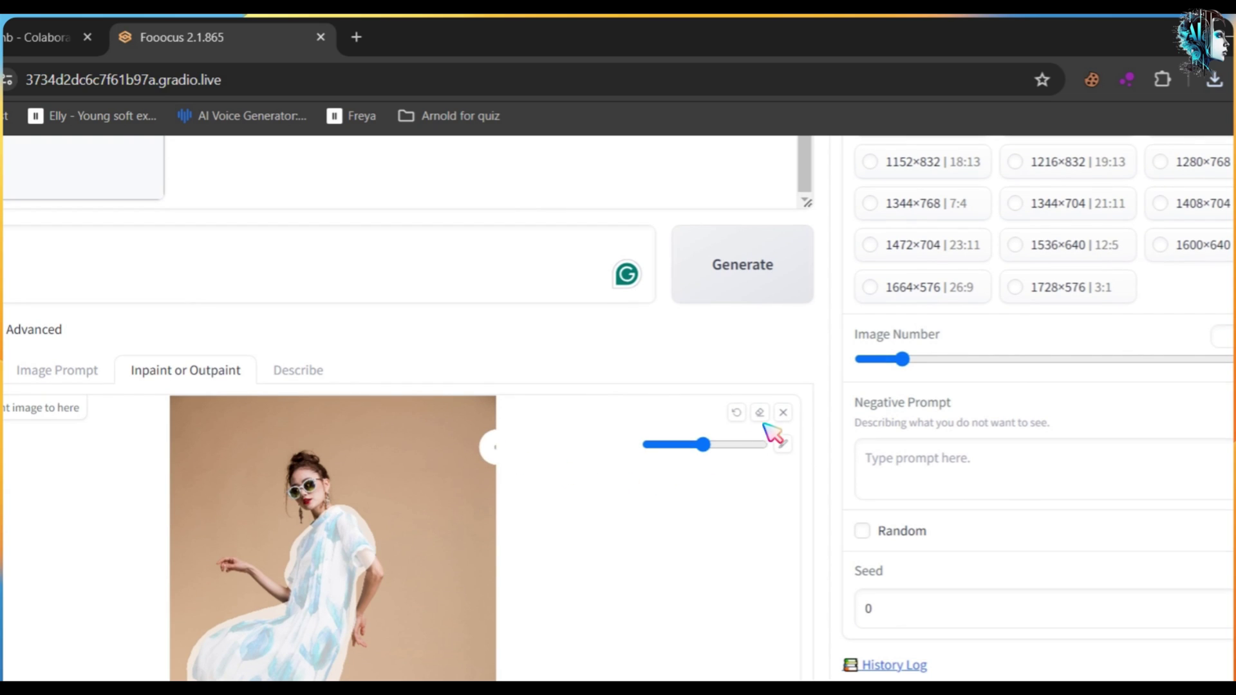
Remove the current inpaint image and upload woman-6496881_640.jpg in its place
{"action": "left_click", "coordinate": [783, 413]}
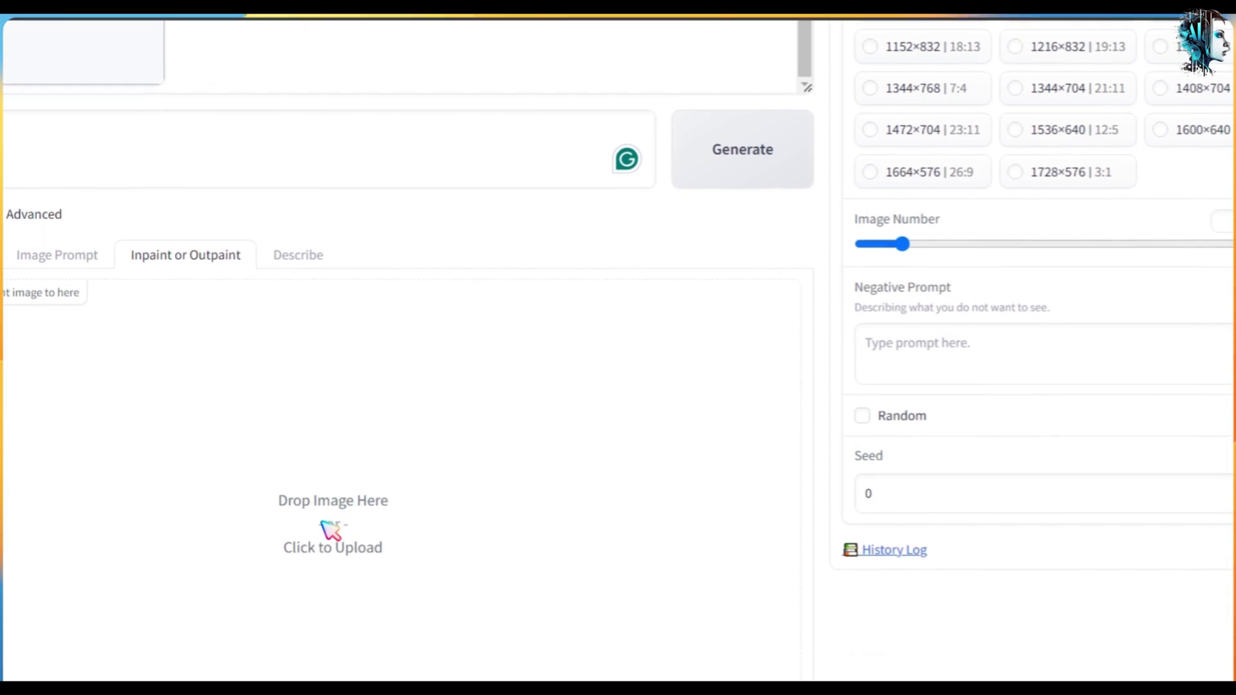
{"action": "left_click", "coordinate": [322, 670]}
{"action": "double_click", "coordinate": [273, 251]}
{"action": "scroll", "coordinate": [262, 207], "scroll_direction": "down", "scroll_amount": 5}
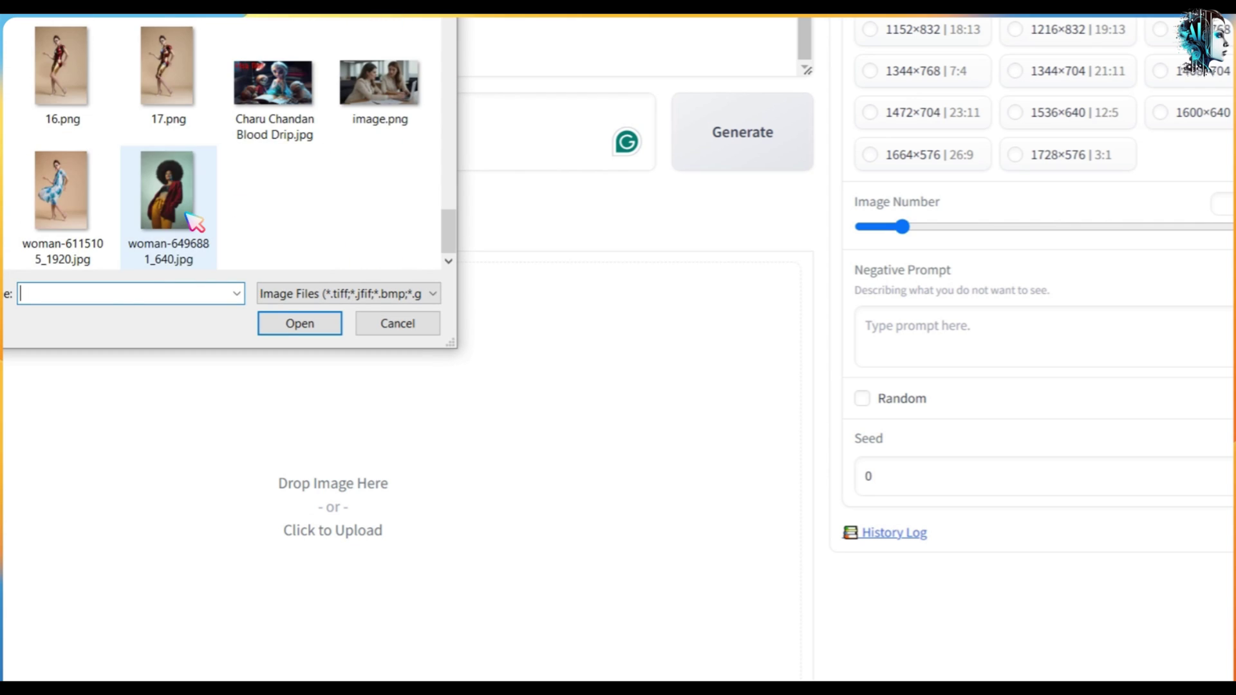
{"action": "double_click", "coordinate": [171, 193]}
{"action": "scroll", "coordinate": [540, 384], "scroll_direction": "down", "scroll_amount": 1}
Reduce the brush size and paint an inpaint mask over the woman's jacket, top and trousers
{"action": "left_click", "coordinate": [783, 214]}
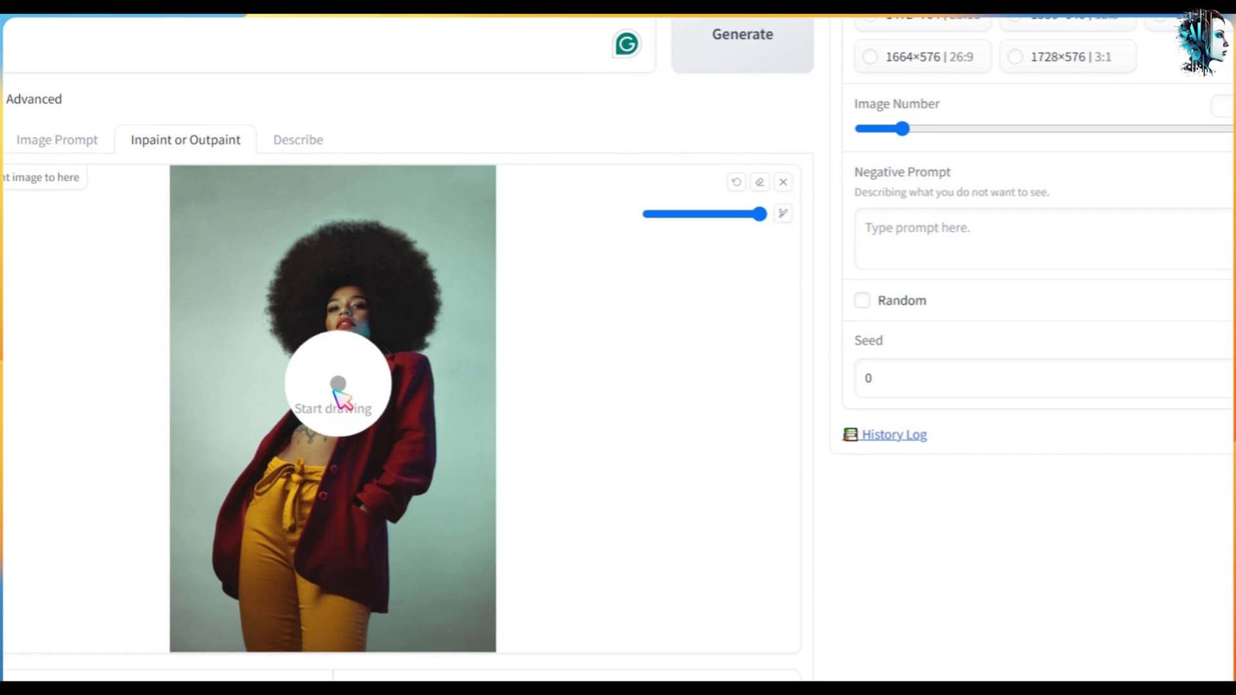
{"action": "left_click_drag", "start_coordinate": [751, 215], "coordinate": [703, 216]}
{"action": "left_click_drag", "start_coordinate": [348, 634], "coordinate": [432, 378]}
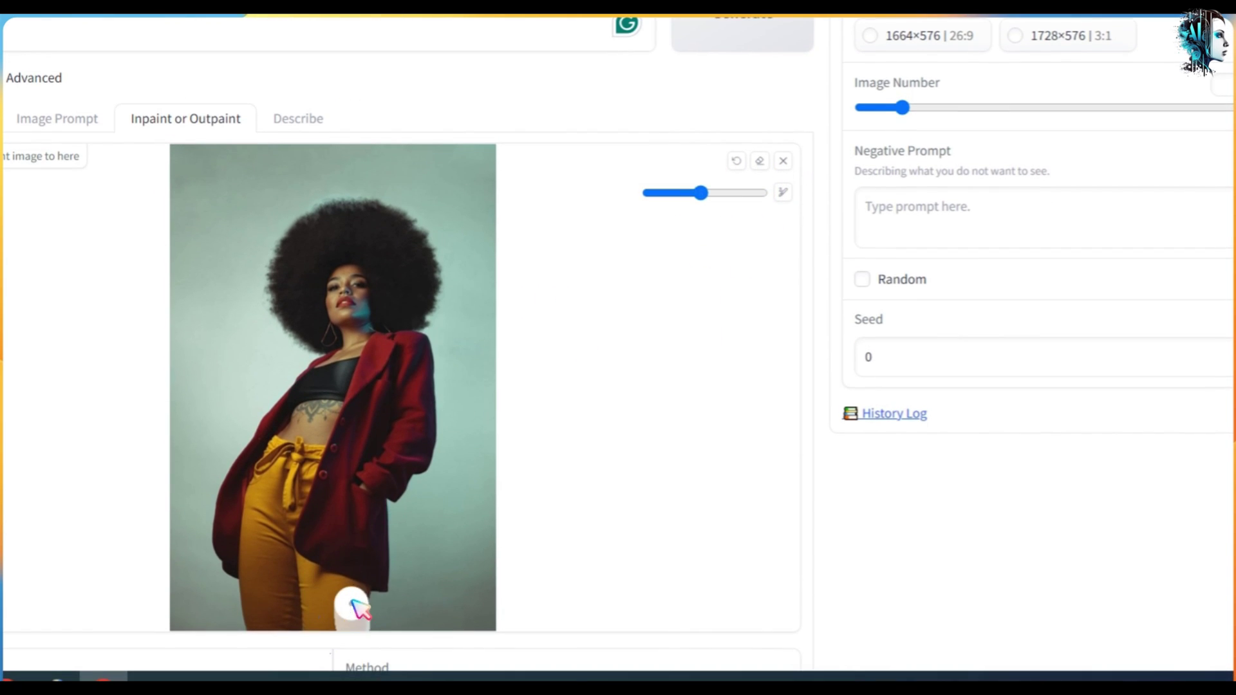
{"action": "mouse_move", "coordinate": [484, 436]}
{"action": "left_mouse_down"}
{"action": "mouse_move", "coordinate": [384, 608]}
{"action": "mouse_move", "coordinate": [345, 615]}
{"action": "mouse_move", "coordinate": [324, 550]}
{"action": "mouse_move", "coordinate": [359, 476]}
{"action": "mouse_move", "coordinate": [408, 422]}
{"action": "mouse_move", "coordinate": [443, 435]}
{"action": "mouse_move", "coordinate": [396, 642]}
{"action": "left_mouse_up"}
{"action": "mouse_move", "coordinate": [372, 504]}
{"action": "left_mouse_down"}
{"action": "mouse_move", "coordinate": [429, 512]}
{"action": "mouse_move", "coordinate": [401, 610]}
{"action": "mouse_move", "coordinate": [356, 630]}
{"action": "left_mouse_up"}
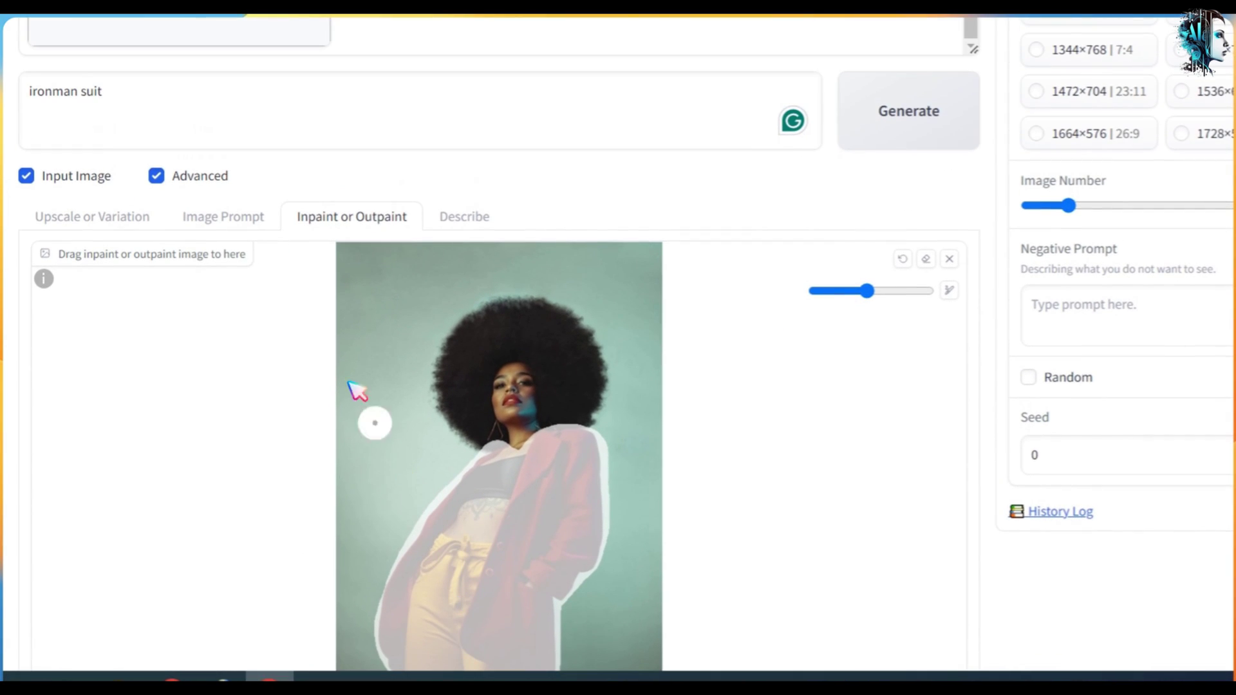
Change the prompt to "Indian girl suit" and generate the images
{"action": "left_click_drag", "start_coordinate": [79, 92], "coordinate": [27, 90]}
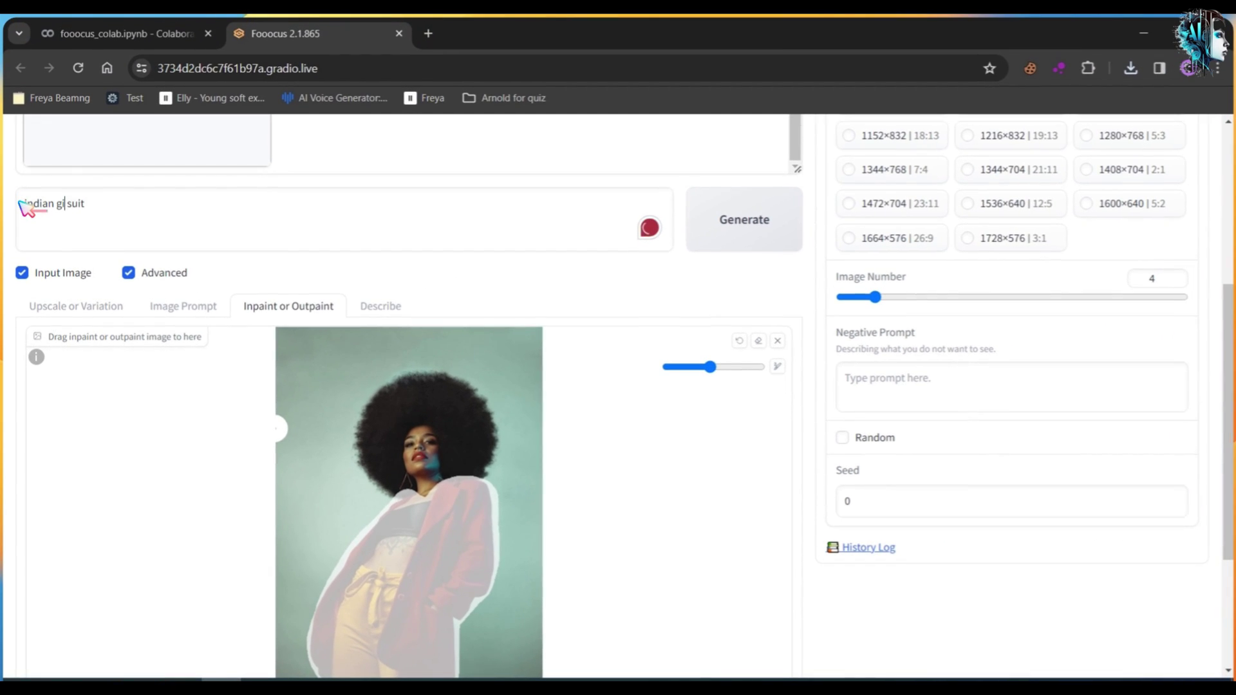
{"action": "type", "text": "girl"}
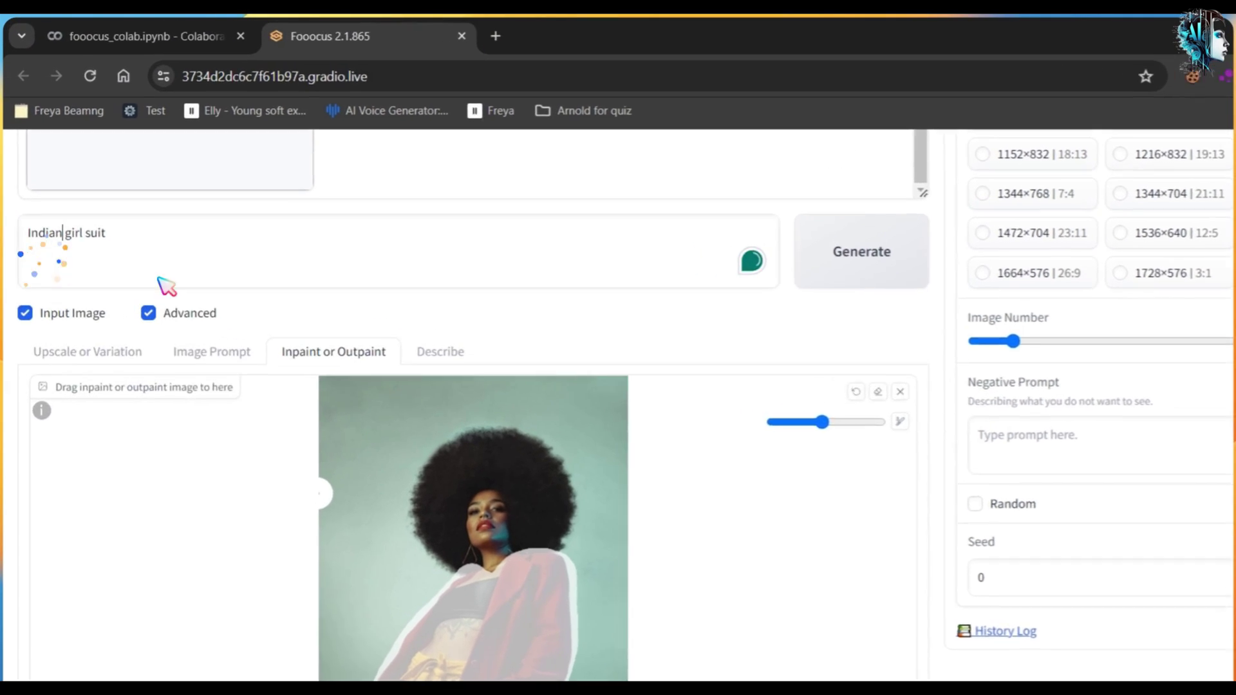
{"action": "left_click", "coordinate": [892, 255]}
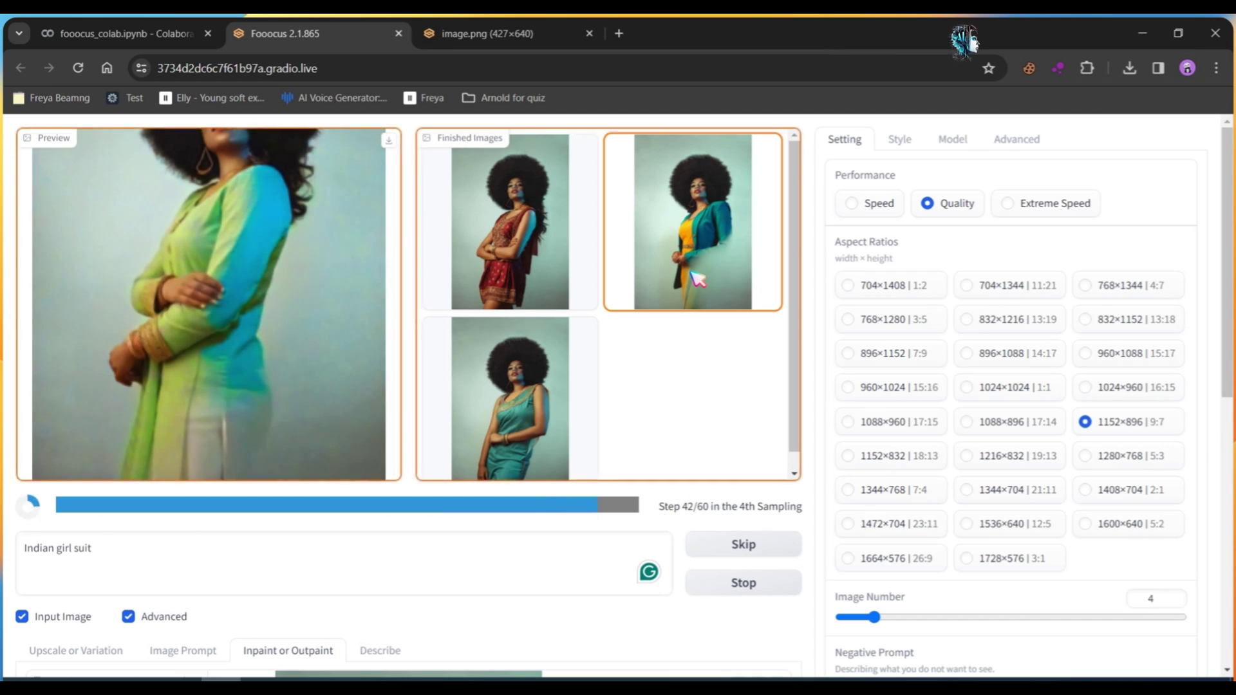
Open further generated results, including the light green outfit, in separate browser tabs and compare the opened images
{"action": "middle_click", "coordinate": [697, 278]}
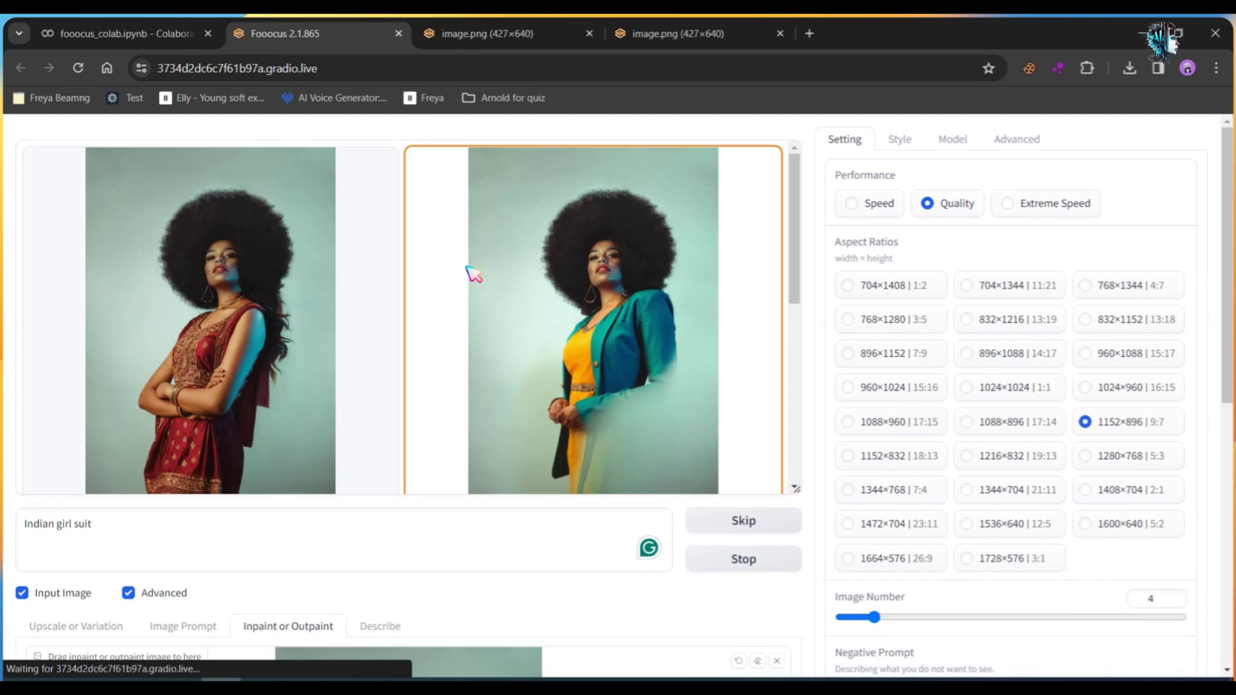
{"action": "right_click", "coordinate": [539, 313]}
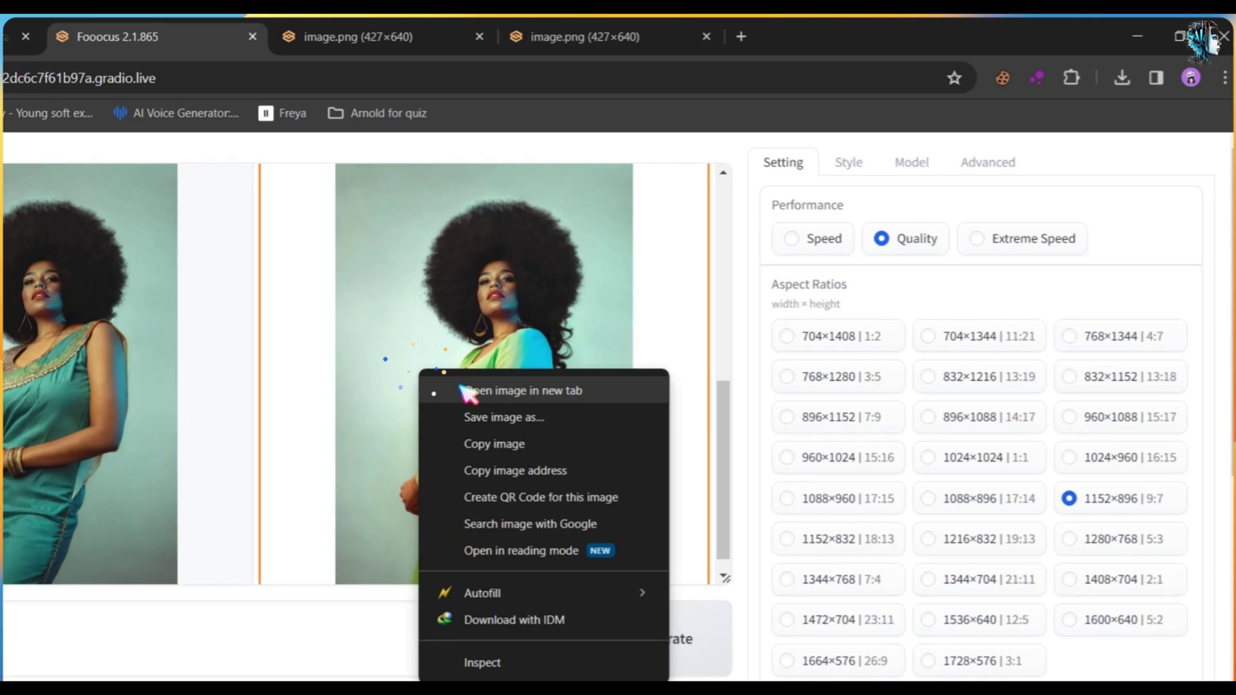
{"action": "left_click", "coordinate": [469, 392]}
{"action": "left_click", "coordinate": [341, 37]}
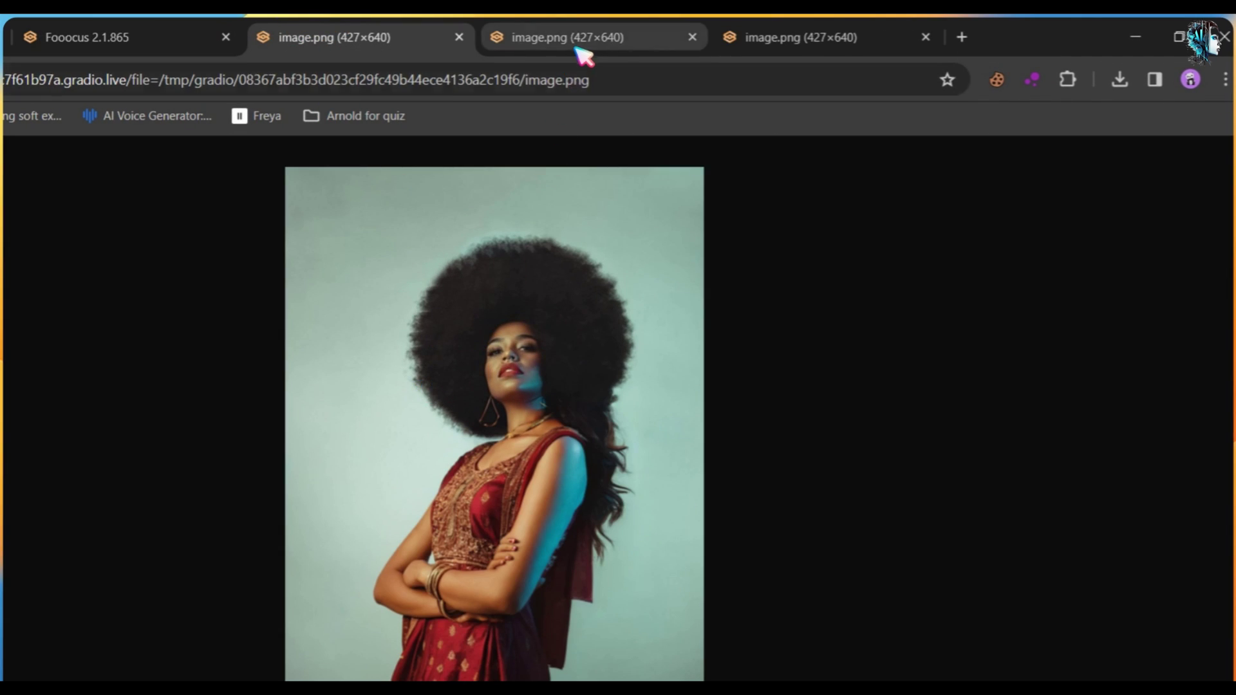
{"action": "left_click", "coordinate": [578, 45]}
{"action": "left_click", "coordinate": [792, 45]}
{"action": "left_click", "coordinate": [428, 45]}
Save the image of the red embroidered outfit as a PNG named 18 in the Lab folder
{"action": "right_click", "coordinate": [445, 360]}
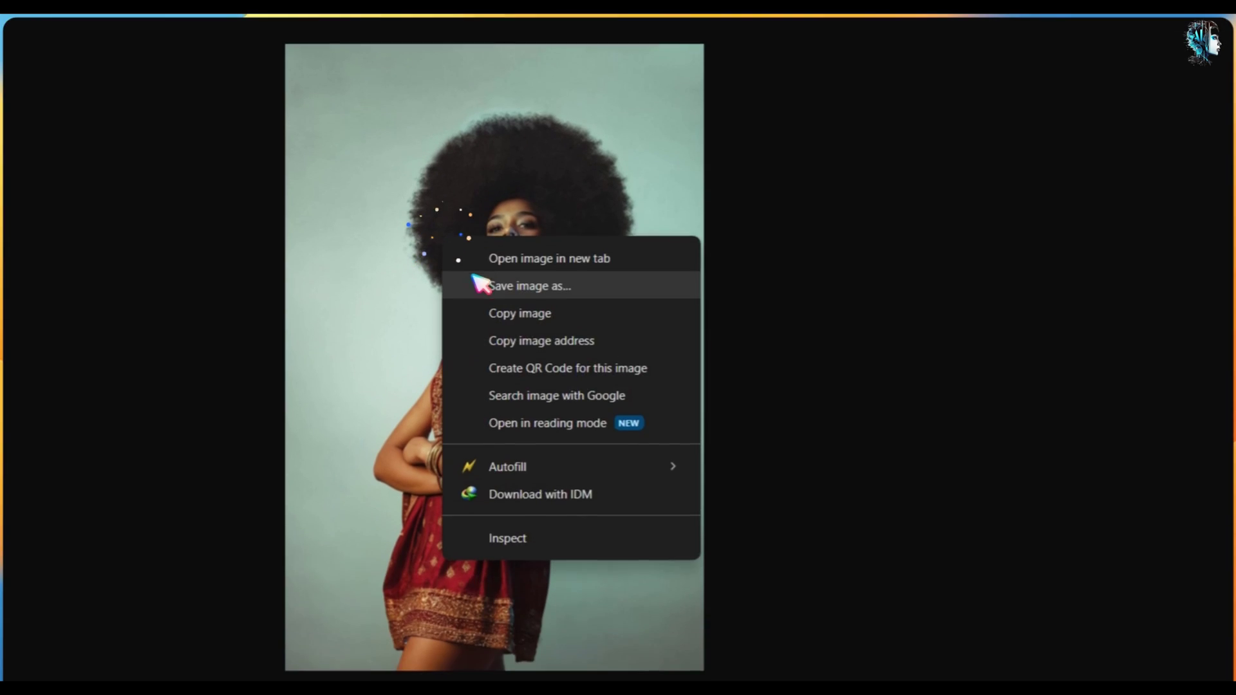
{"action": "left_click", "coordinate": [515, 286]}
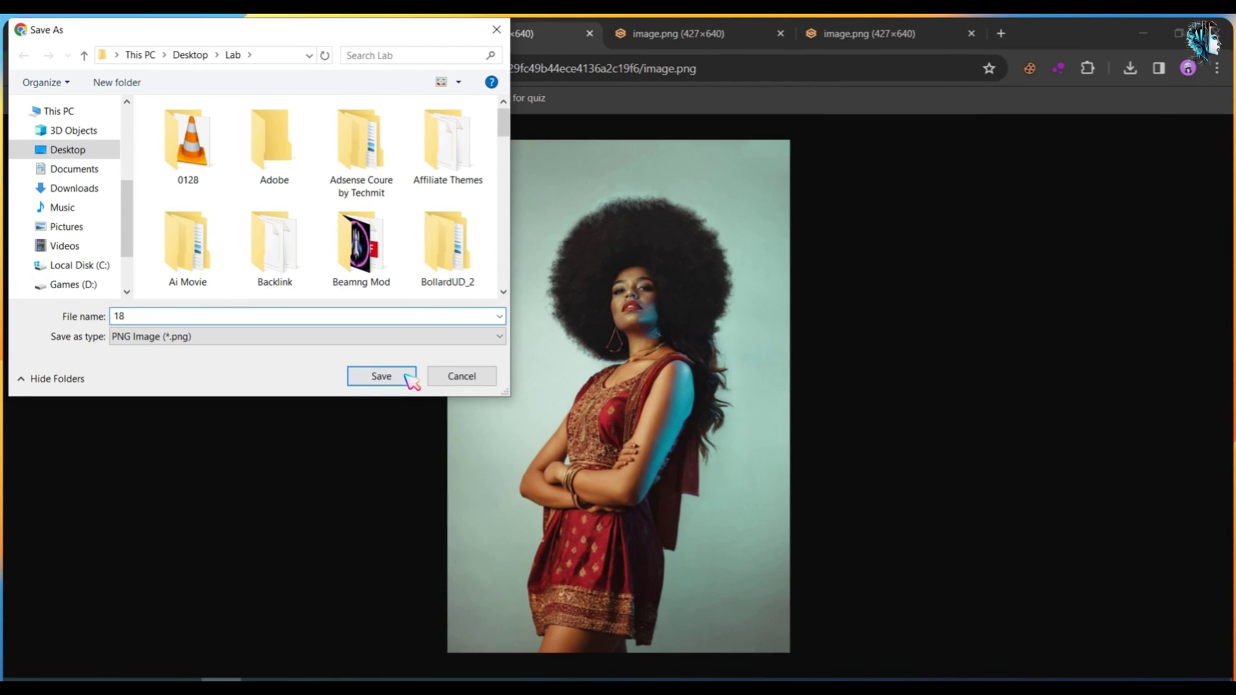
{"action": "left_click", "coordinate": [219, 301]}
Save the image of the teal one-shoulder dress to the computer
{"action": "left_click", "coordinate": [456, 39]}
{"action": "right_click", "coordinate": [431, 189]}
{"action": "left_click", "coordinate": [466, 256]}
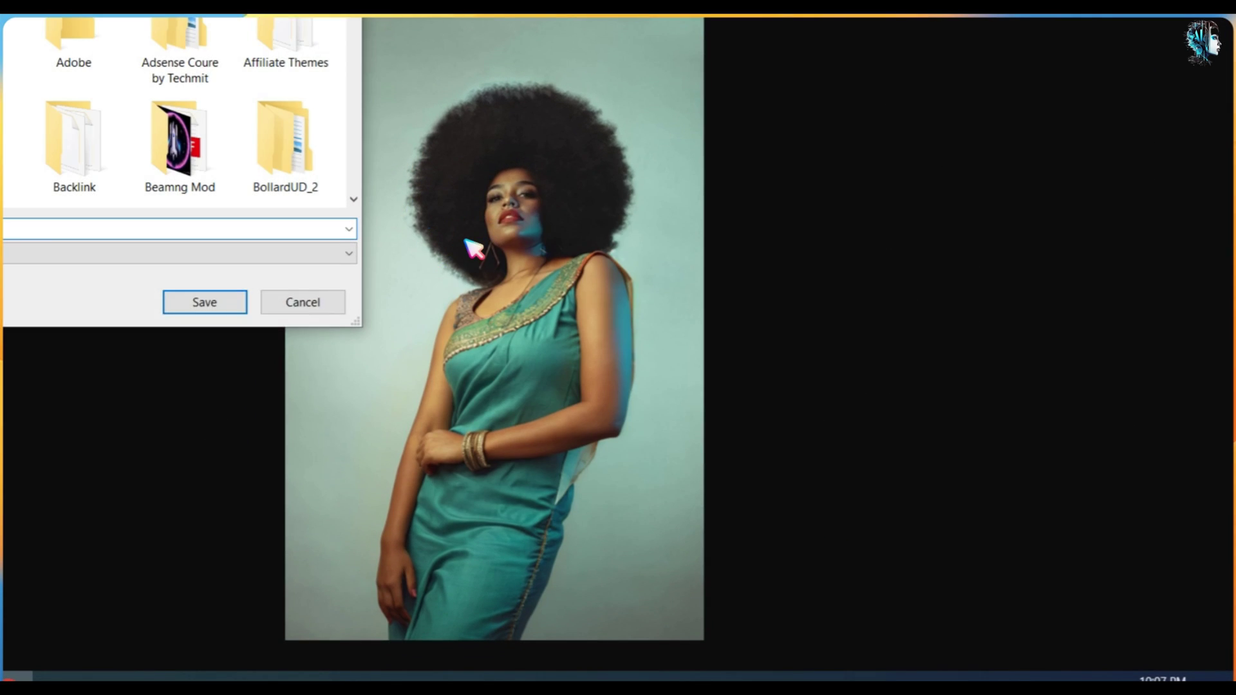
{"action": "left_click", "coordinate": [239, 302]}
Save the image of the light green outfit to the computer
{"action": "right_click", "coordinate": [454, 261]}
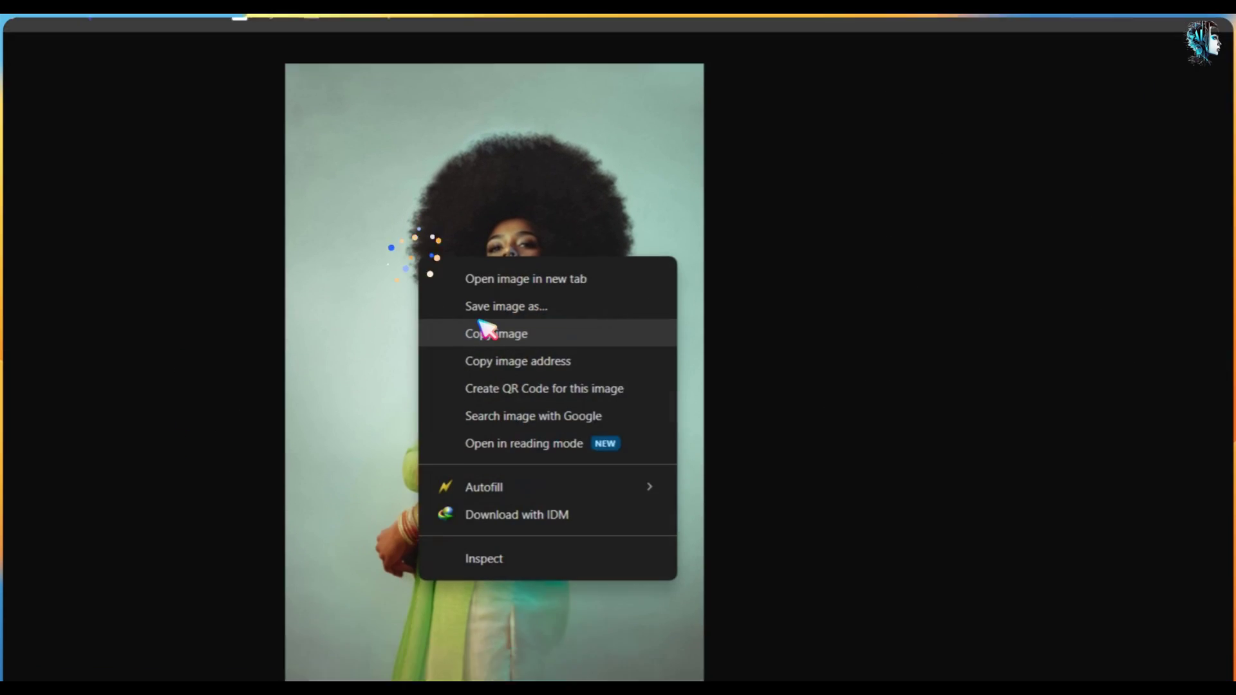